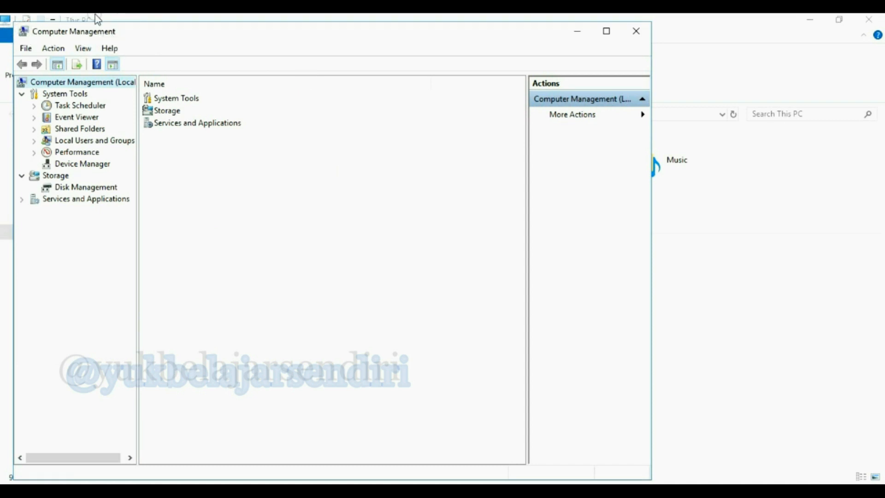
- Open Disk Management in a maximized window and shrink the Disk1 (C:) volume by 22000 MB
click(606, 31)
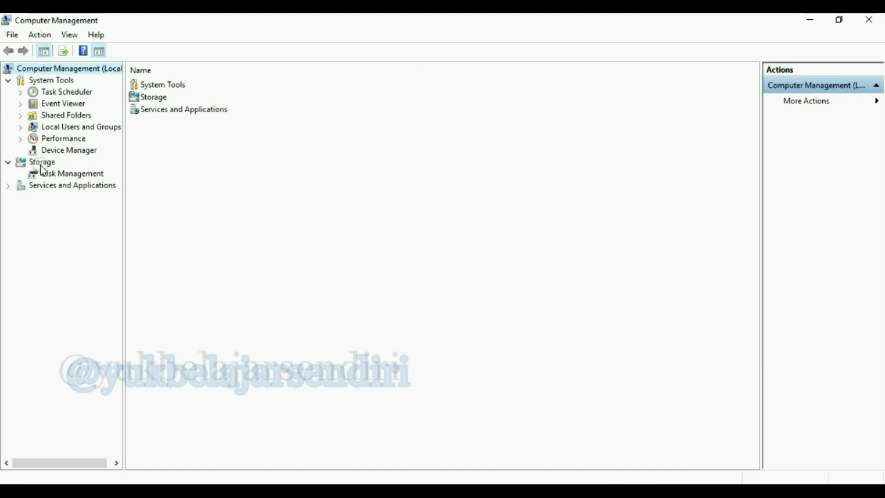
click(66, 175)
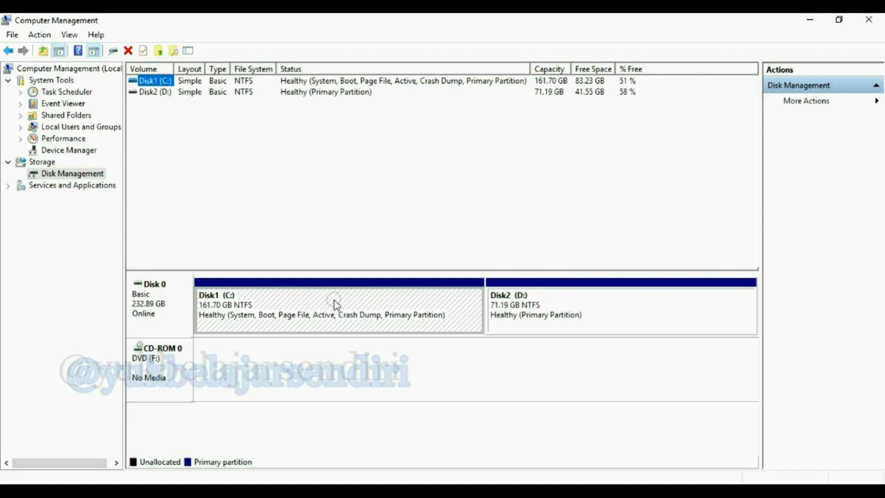
right_click(310, 306)
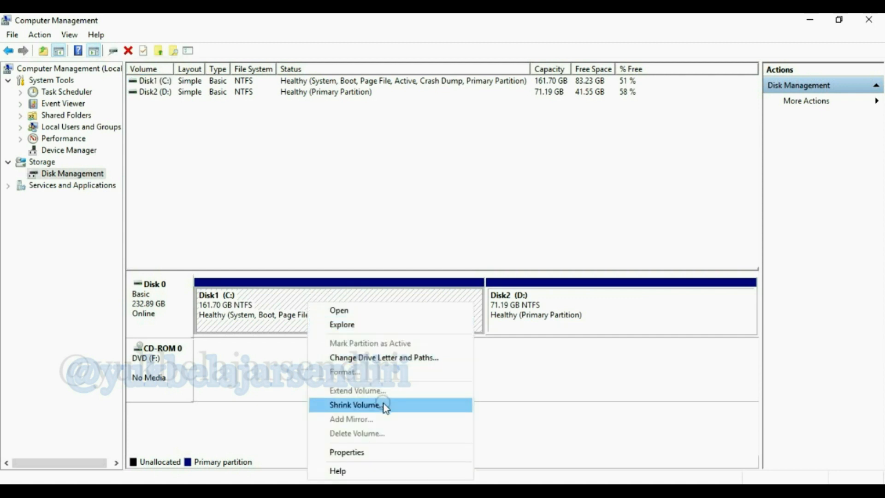
click(354, 406)
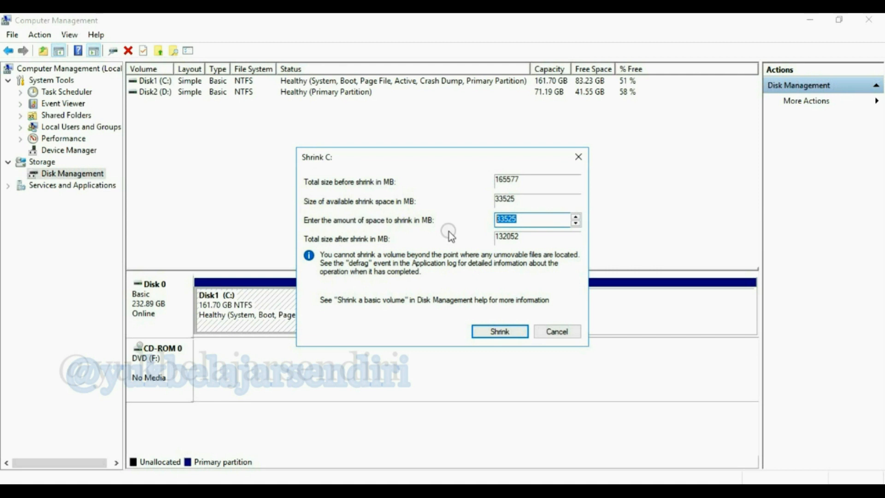
text(229)
key(BackSpace)
text(000)
click(491, 331)
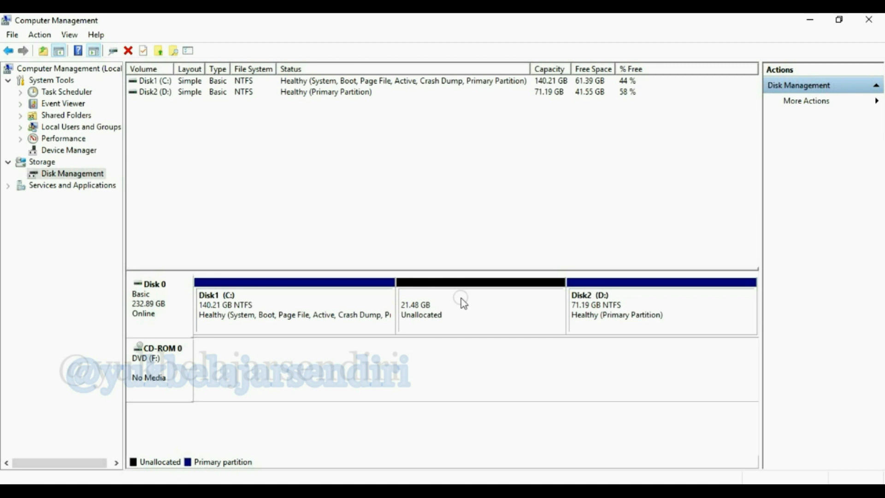
- Start a new simple volume in the unallocated space, using the full 21999 MB and drive letter E
right_click(465, 314)
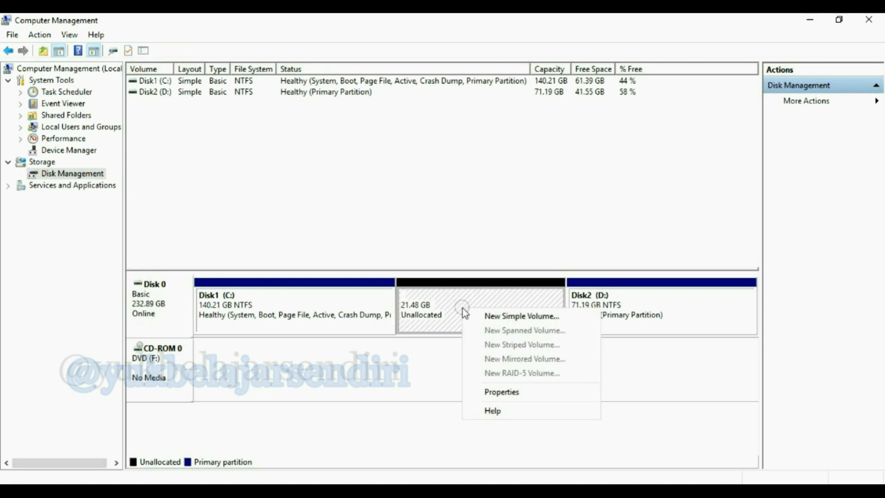
click(496, 318)
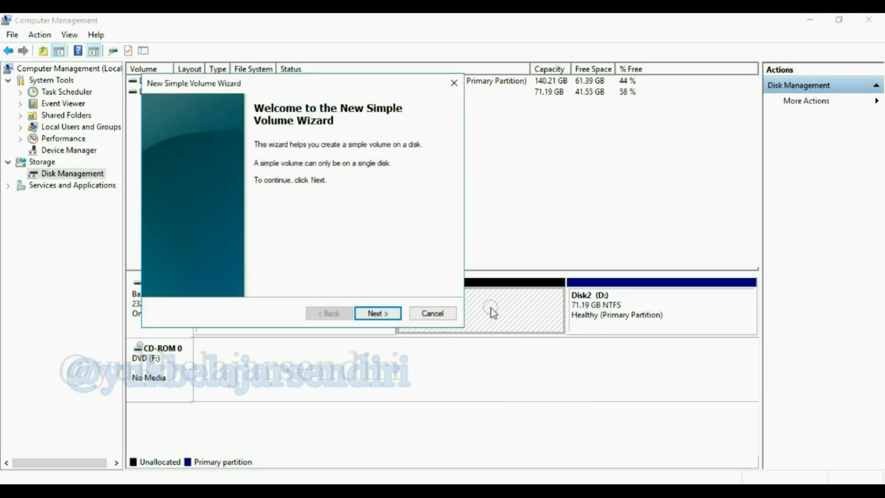
click(366, 313)
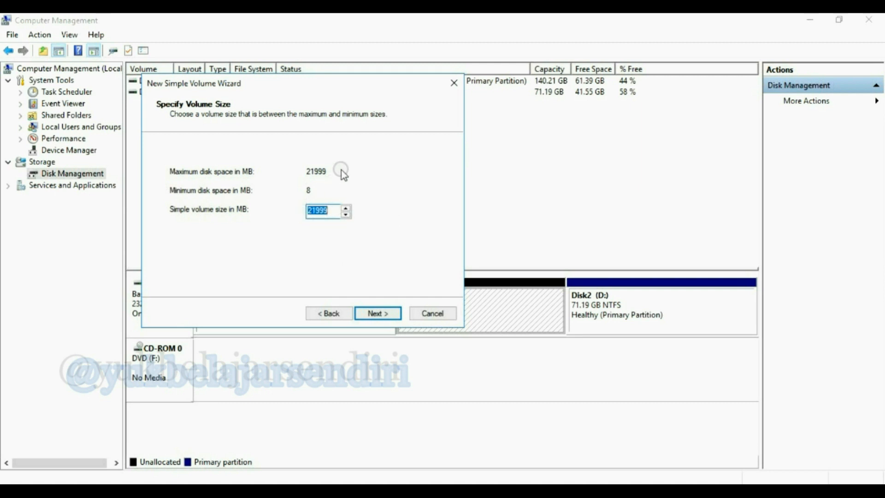
click(389, 314)
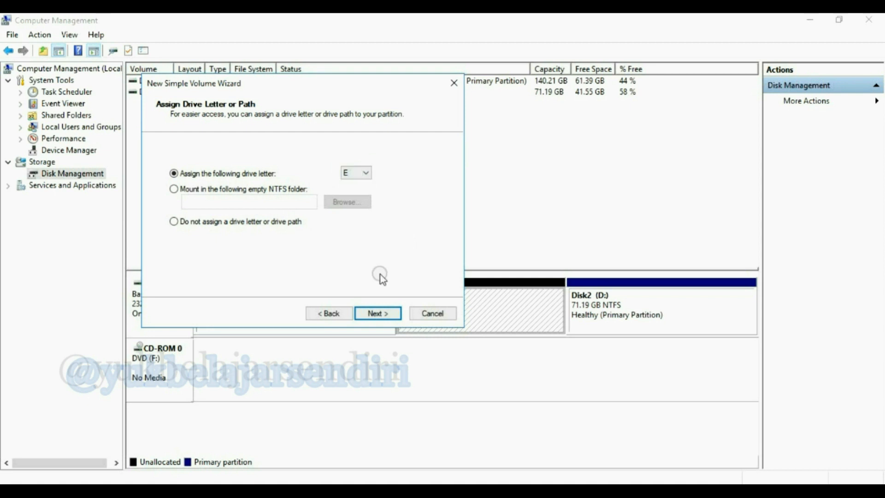
click(365, 174)
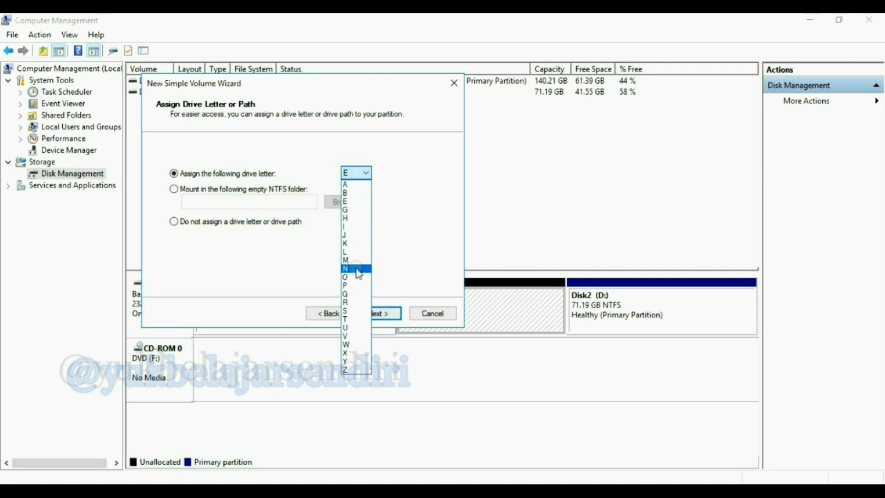
click(355, 175)
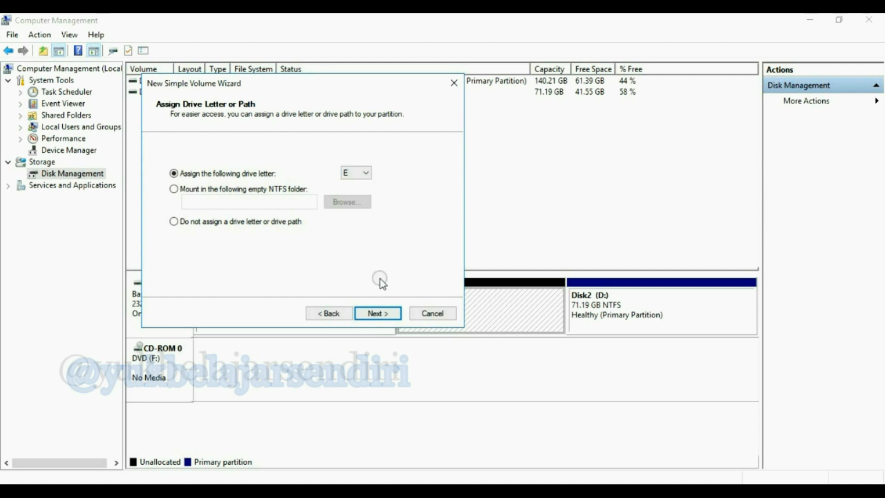
click(373, 317)
- Label the new volume Disk3, keep the NTFS quick format settings, and finish creating it
click(296, 237)
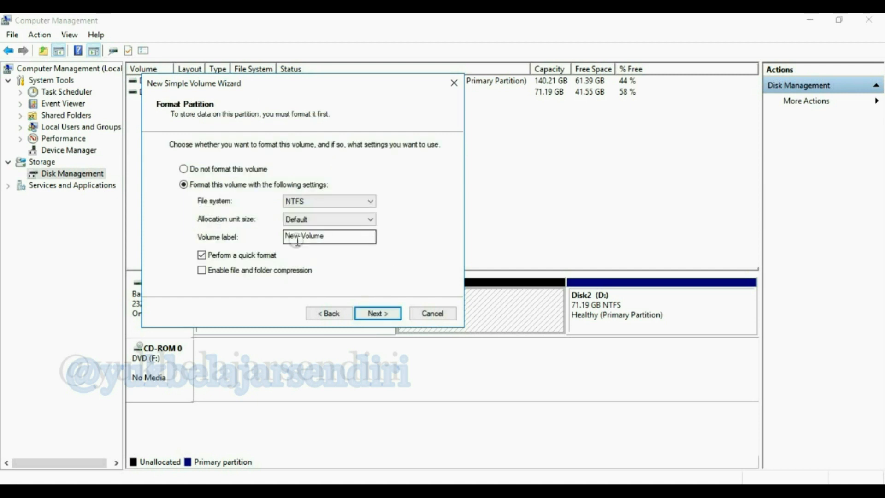
drag(334, 235, 288, 235)
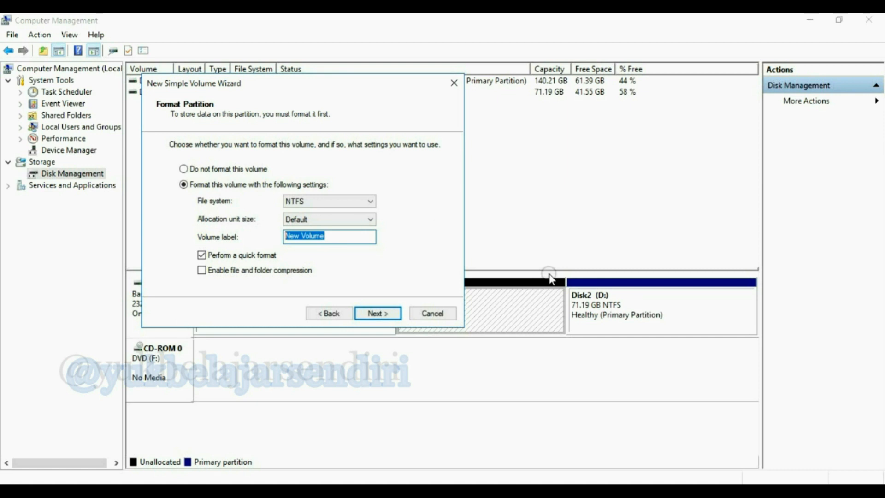
text(Disk3)
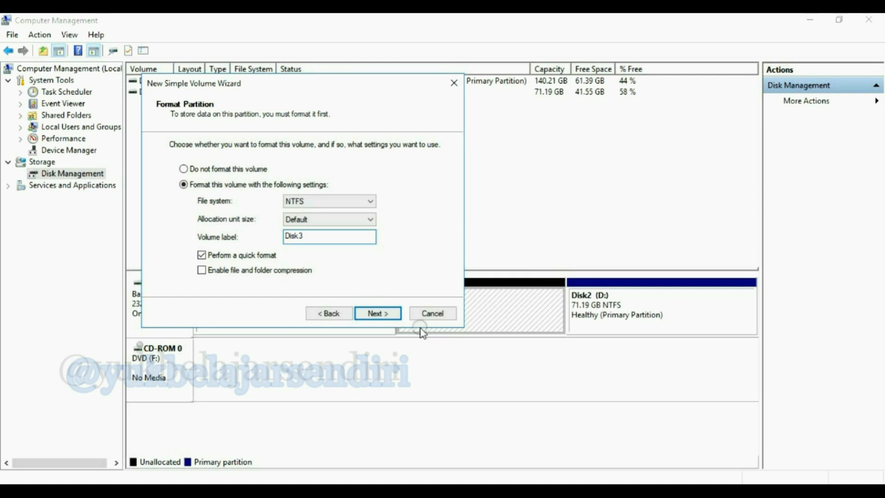
click(387, 314)
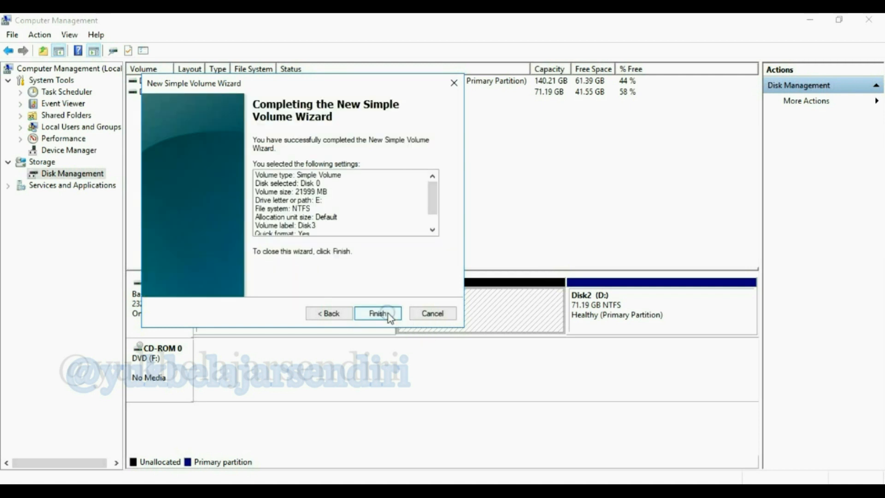
click(387, 314)
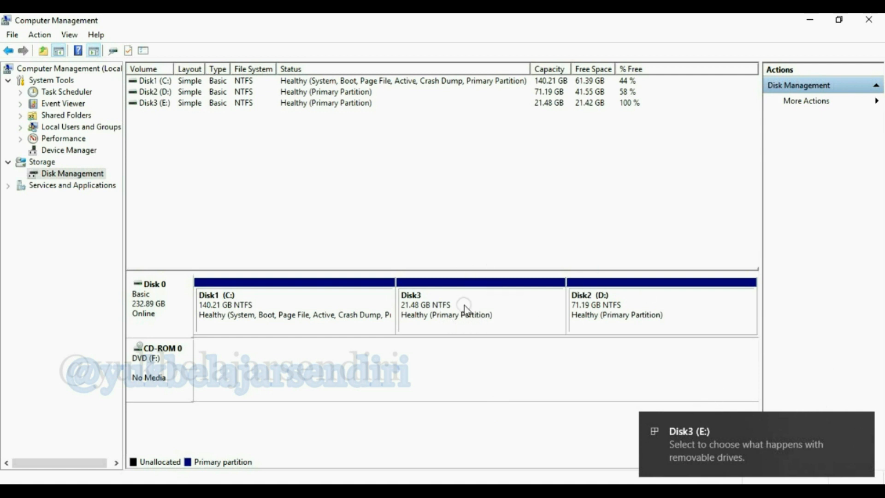
- Check the partitions in the Disk 0 layout, close Computer Management, and open Disk3 (E:) from This PC
click(440, 306)
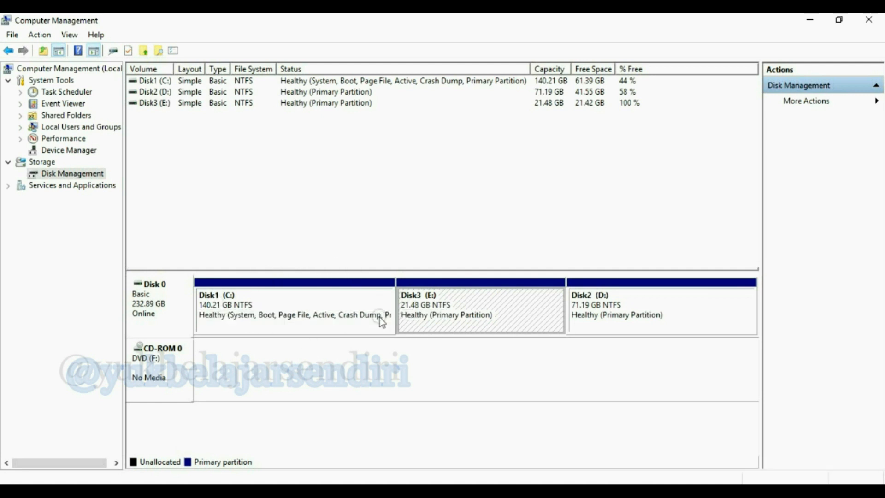
click(278, 314)
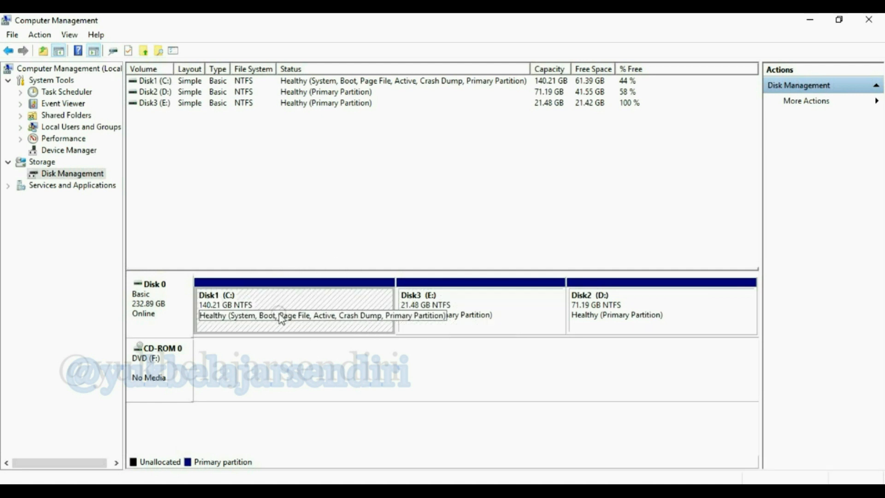
click(673, 303)
click(461, 315)
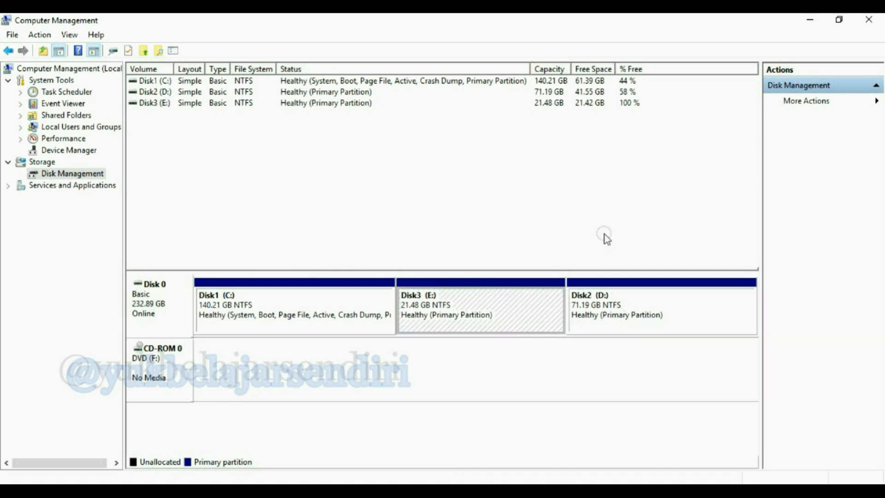
click(874, 19)
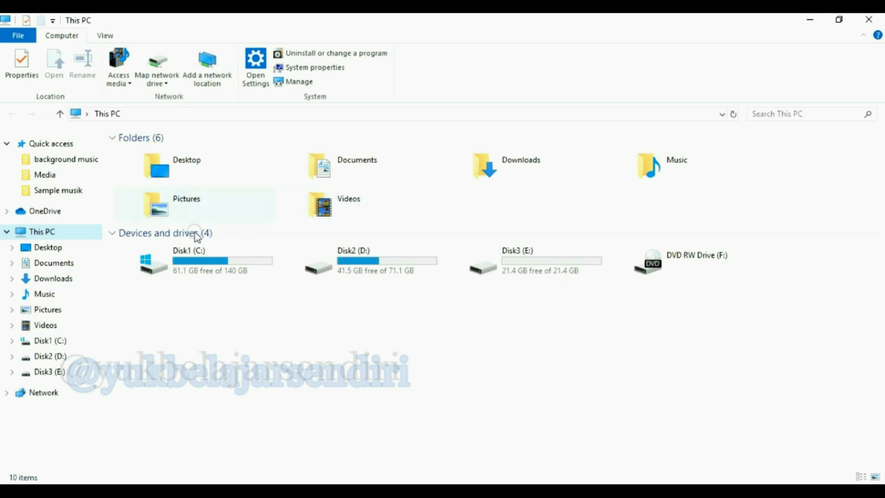
double_click(515, 263)
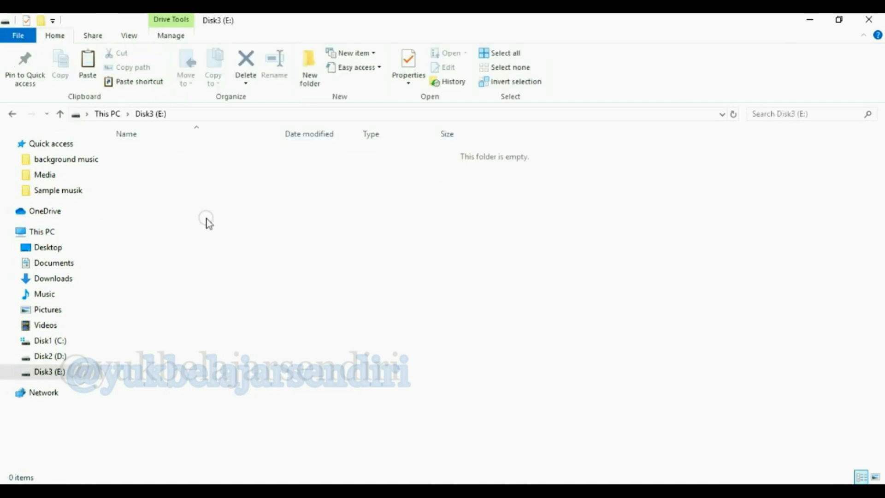
- Copy pengenalan komputer2.docx from Disk2 (D:) to Disk3 (E:) and close the File Explorer window
click(50, 357)
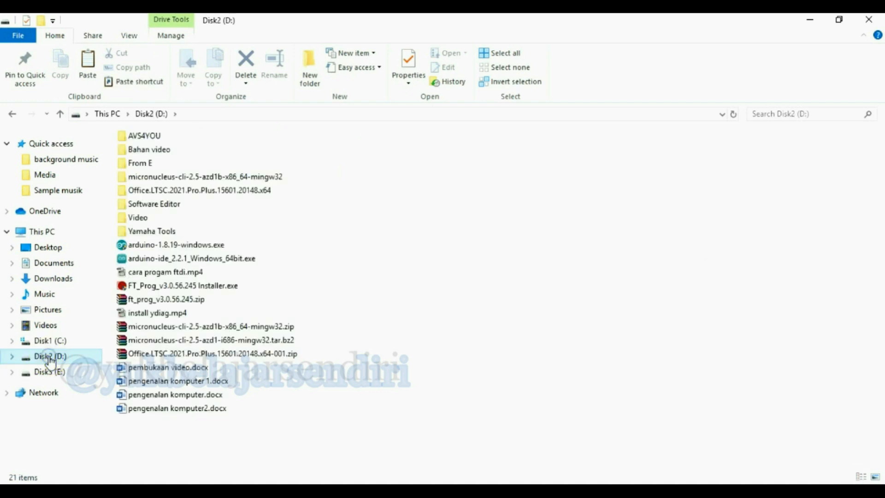
right_click(203, 408)
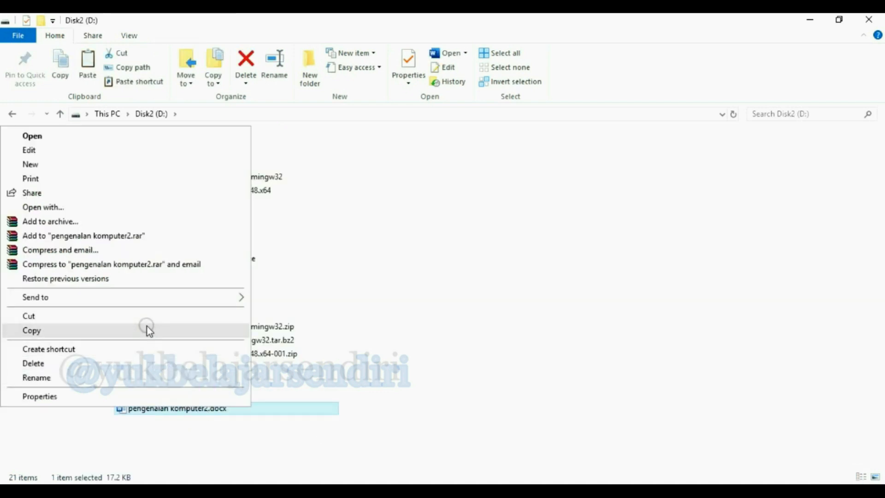
click(147, 330)
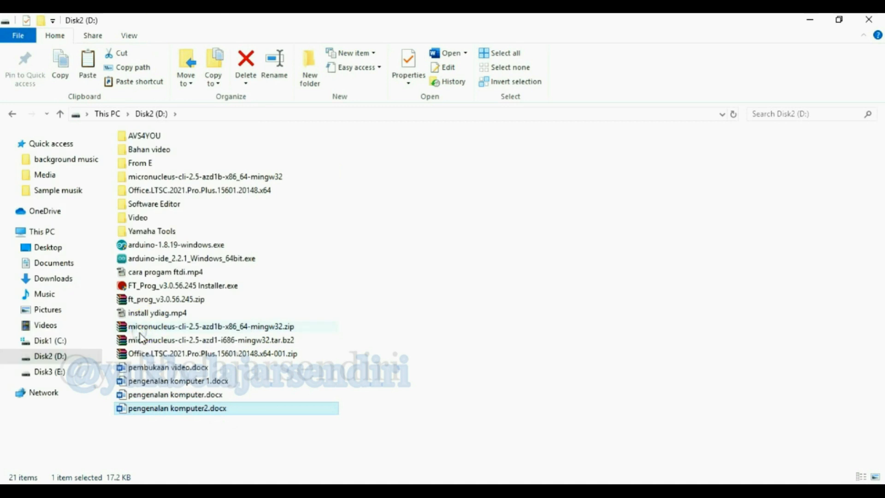
click(50, 373)
right_click(265, 278)
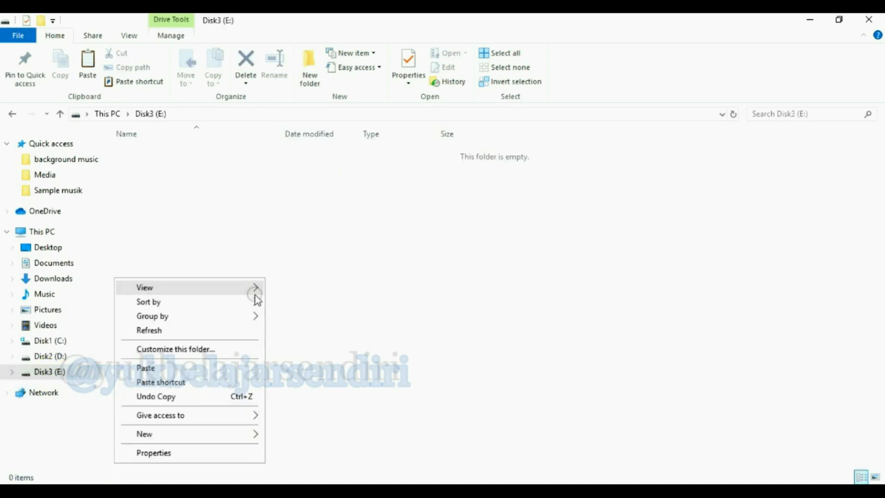
click(216, 368)
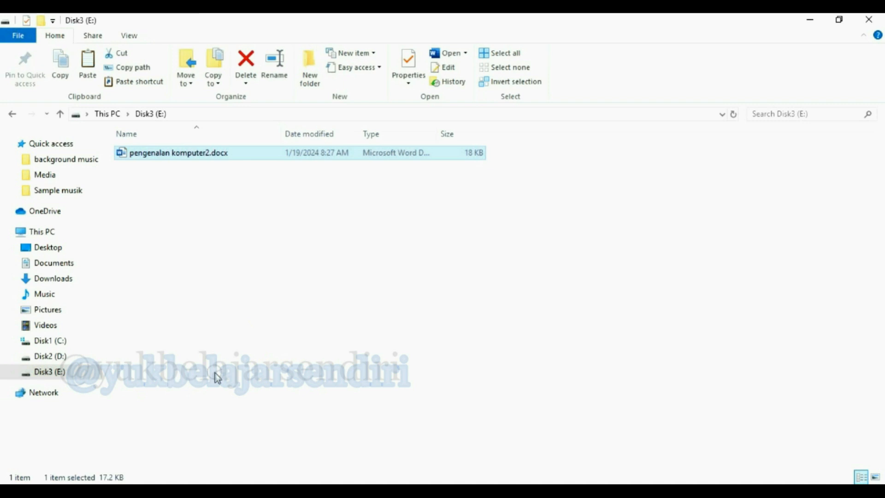
click(159, 115)
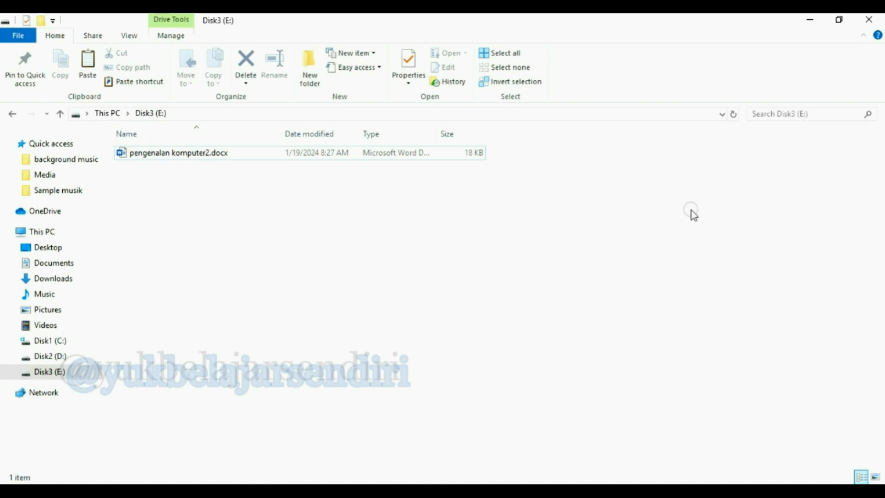
click(874, 18)
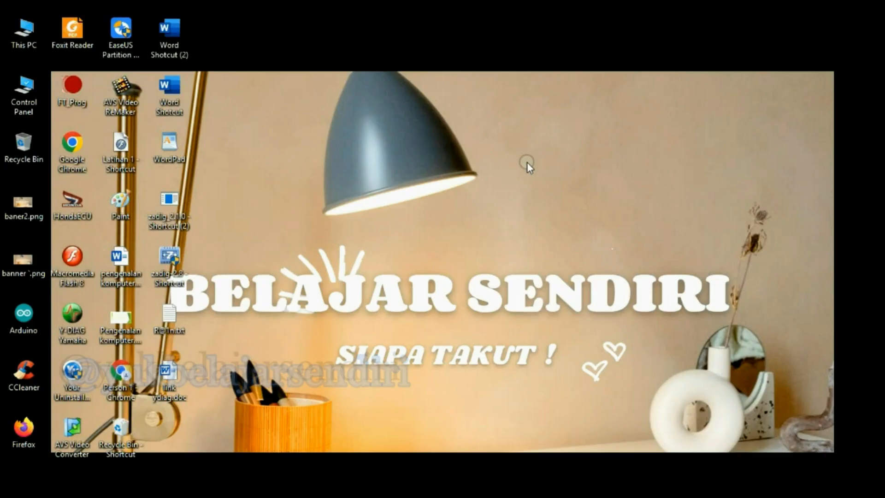
- Open Computer Management from This PC, maximize it, and show Disk Management
double_click(20, 40)
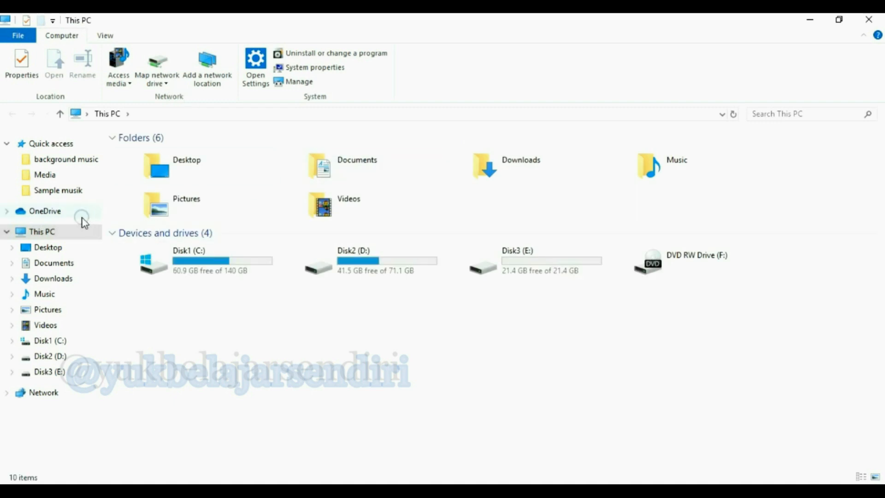
right_click(42, 230)
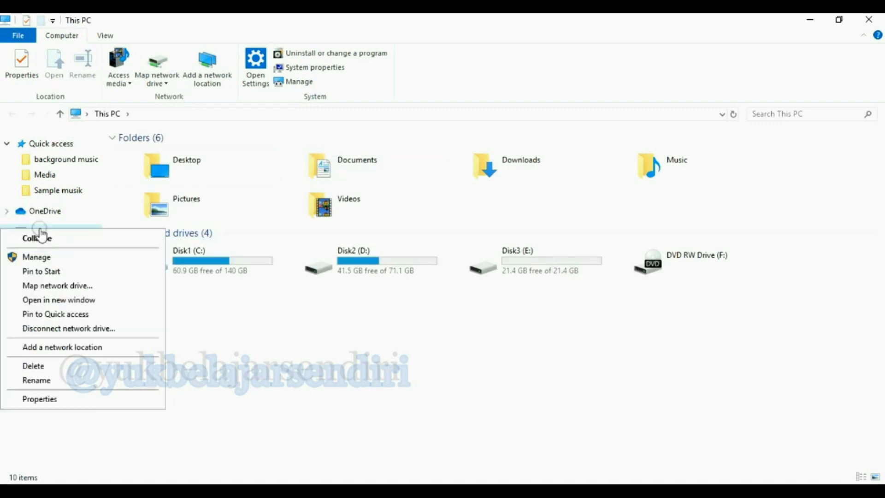
click(94, 259)
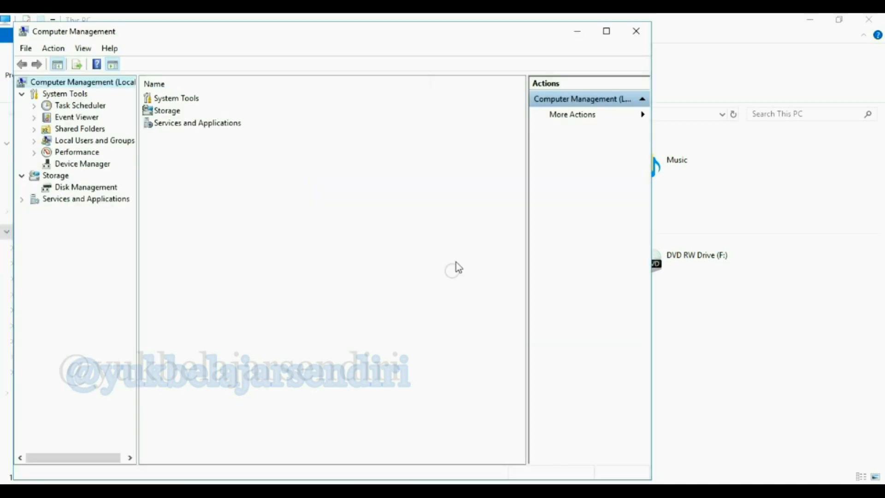
click(606, 32)
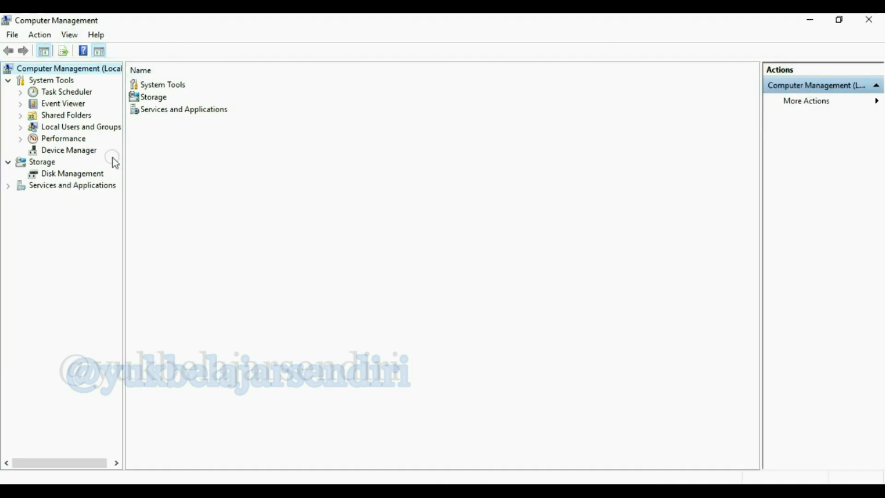
click(64, 176)
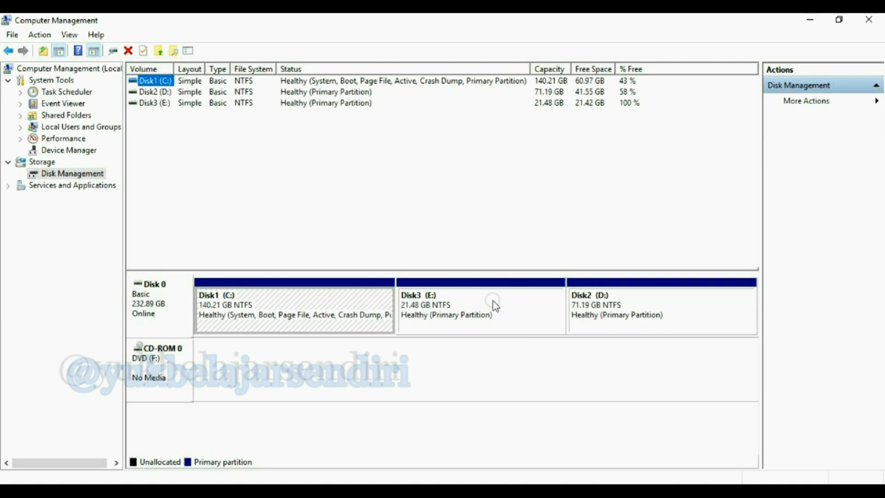
- Delete the Disk3 (E:) volume, confirm erasing its data, and close Computer Management and the This PC window
right_click(450, 309)
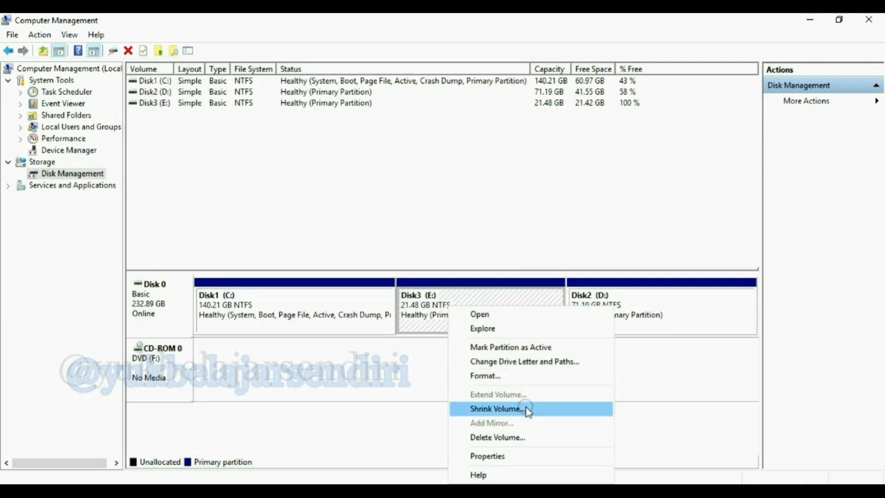
click(528, 439)
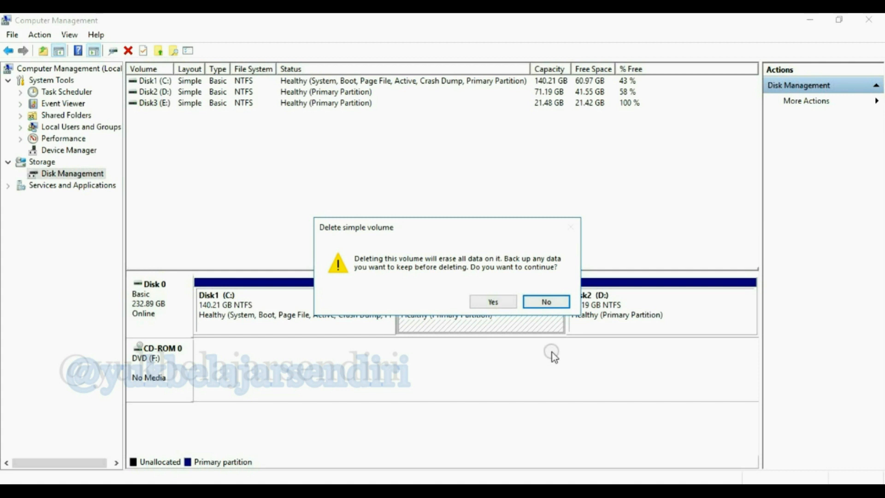
click(494, 302)
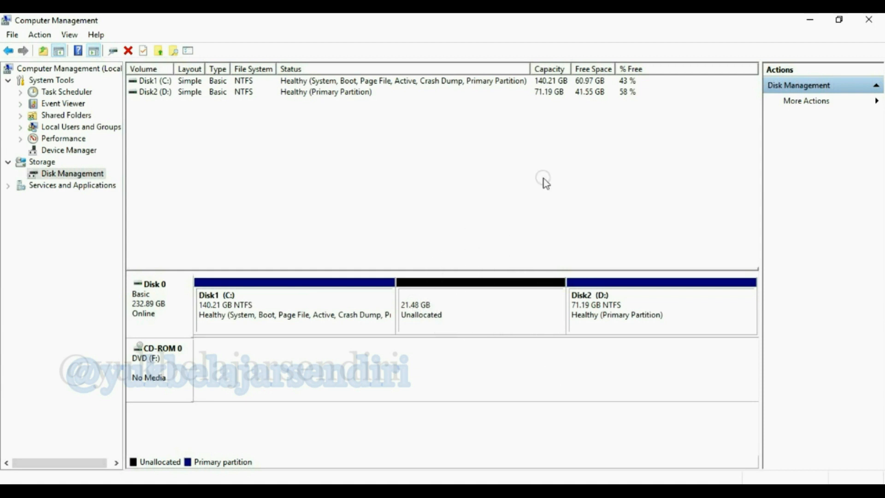
click(879, 20)
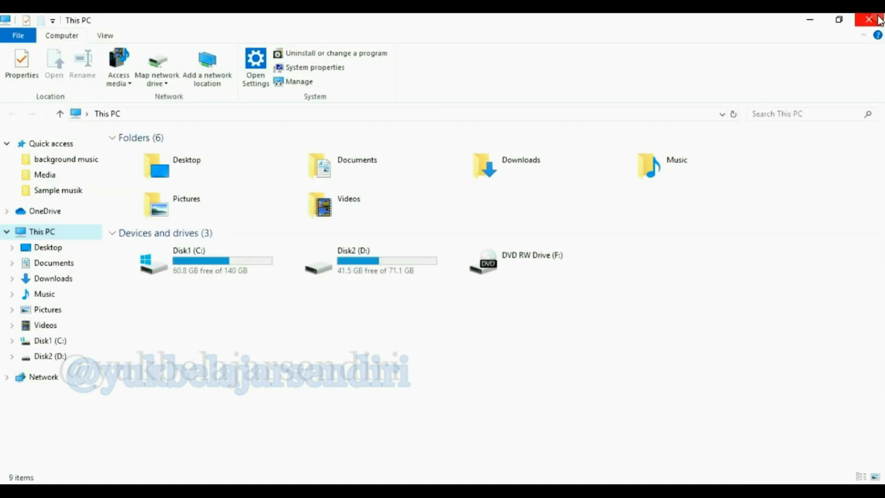
click(880, 20)
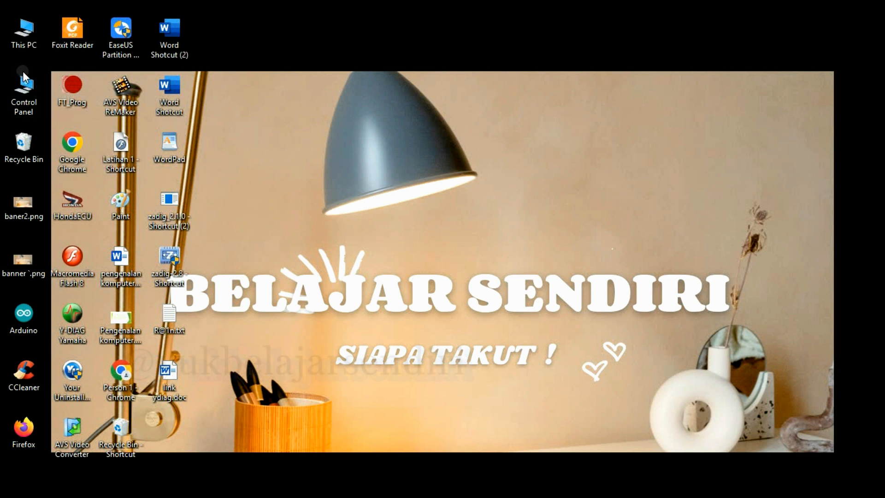
- Open Computer Management from This PC on the desktop and show Disk Management
right_click(25, 40)
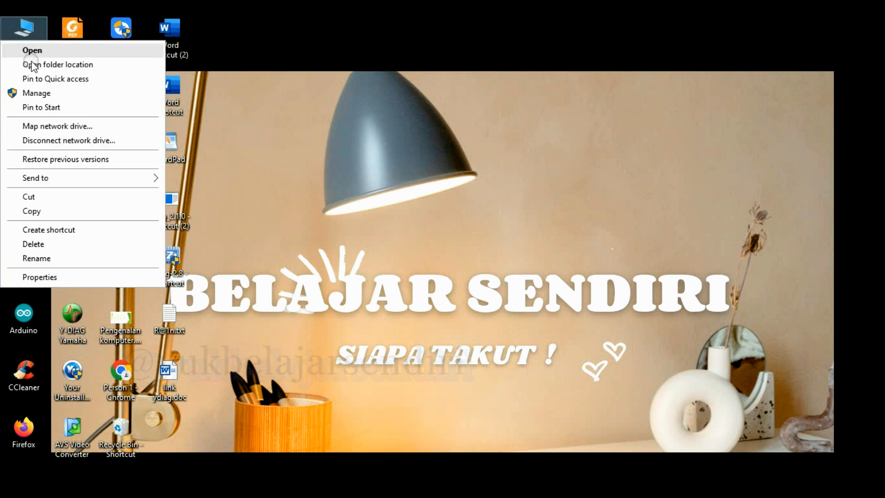
click(41, 92)
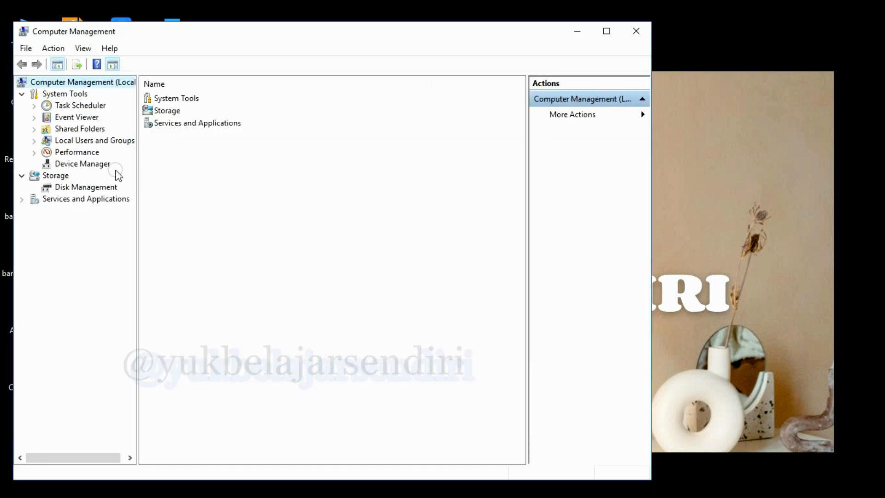
click(87, 187)
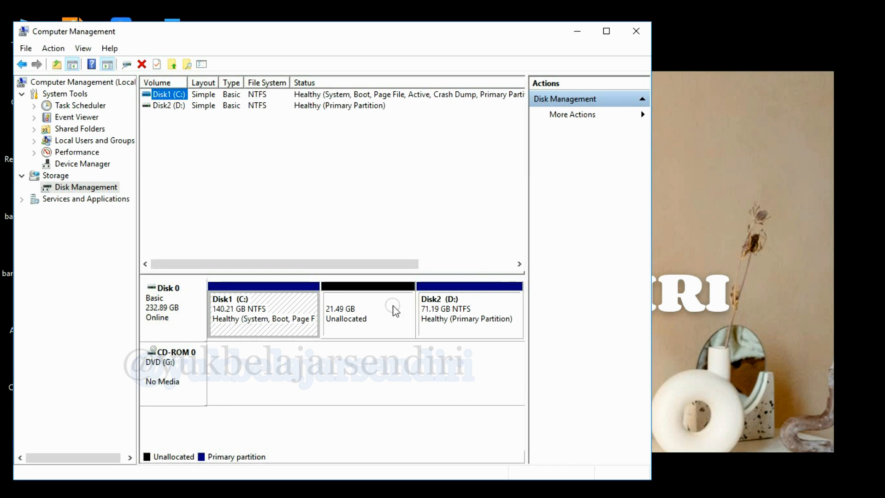
- Start a new simple volume in the unallocated space, using the full 22000 MB and drive letter E
right_click(363, 310)
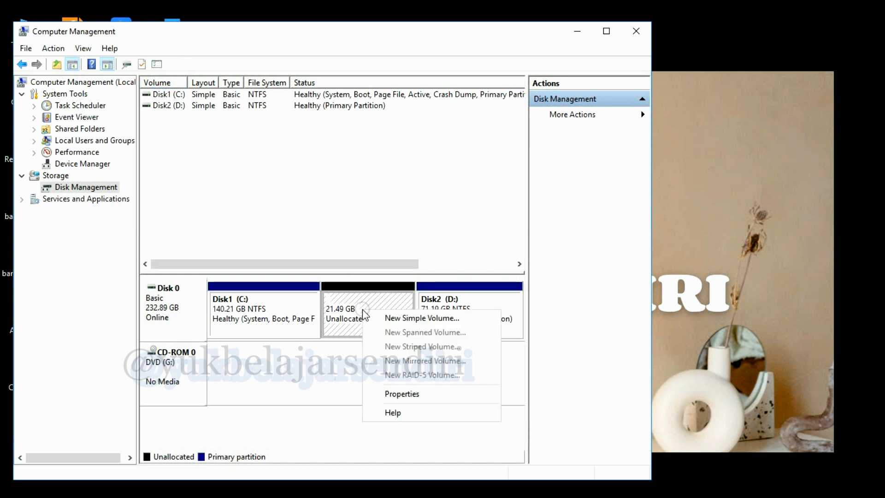
click(416, 319)
click(391, 326)
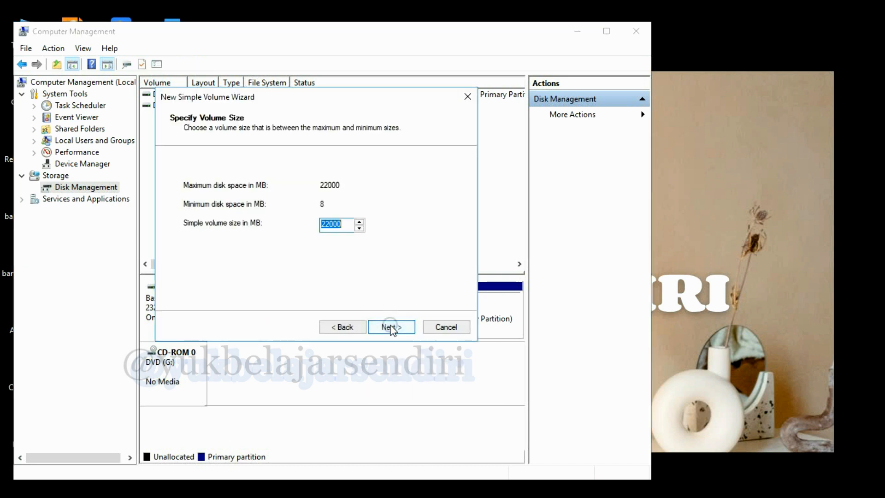
click(403, 328)
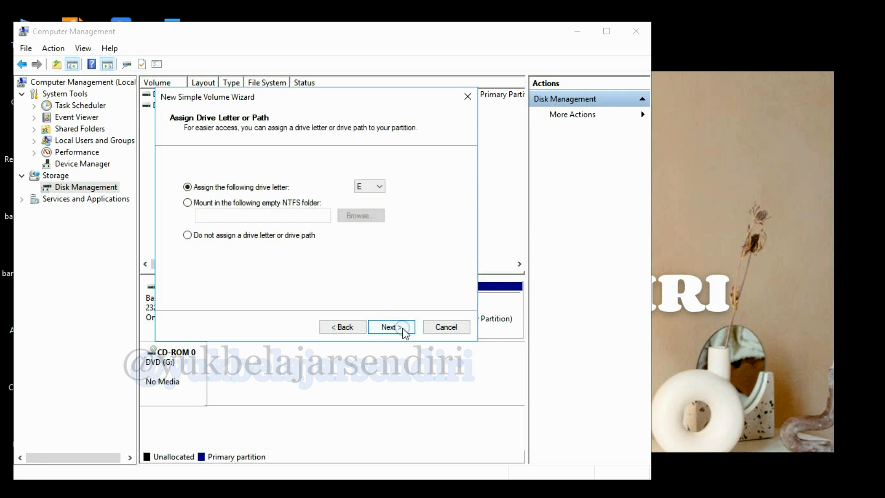
click(403, 328)
- Label the new volume disk3, keep the NTFS quick format settings, and finish creating it
click(350, 247)
drag(350, 247, 259, 260)
text(disk3)
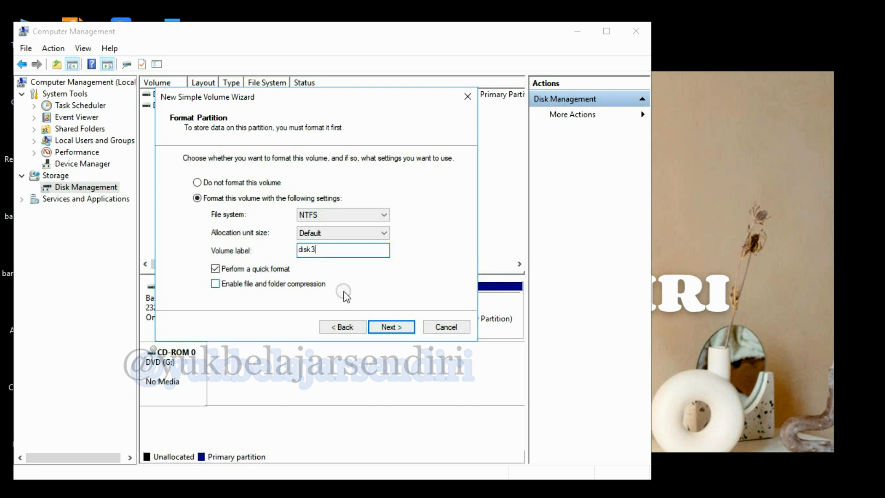
click(387, 327)
click(386, 328)
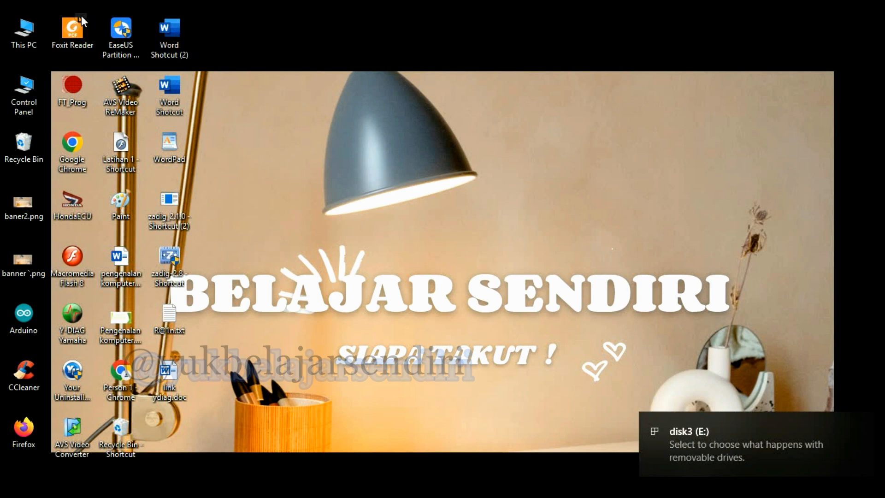
- Open This PC and move the folder e from Disk2 (D:) to disk3 (E:)
double_click(29, 36)
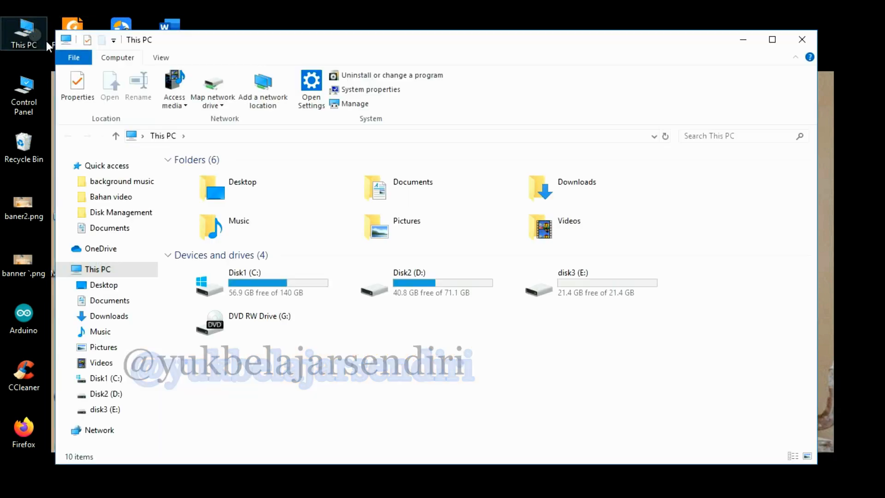
double_click(412, 287)
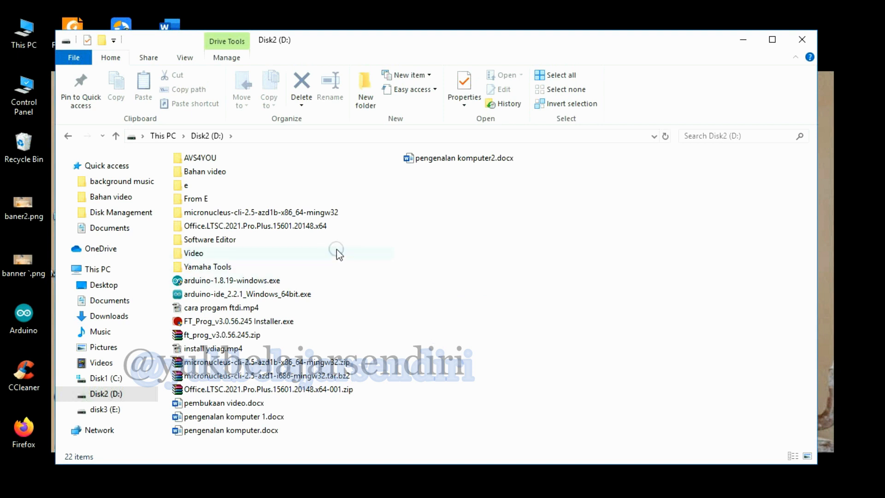
right_click(239, 181)
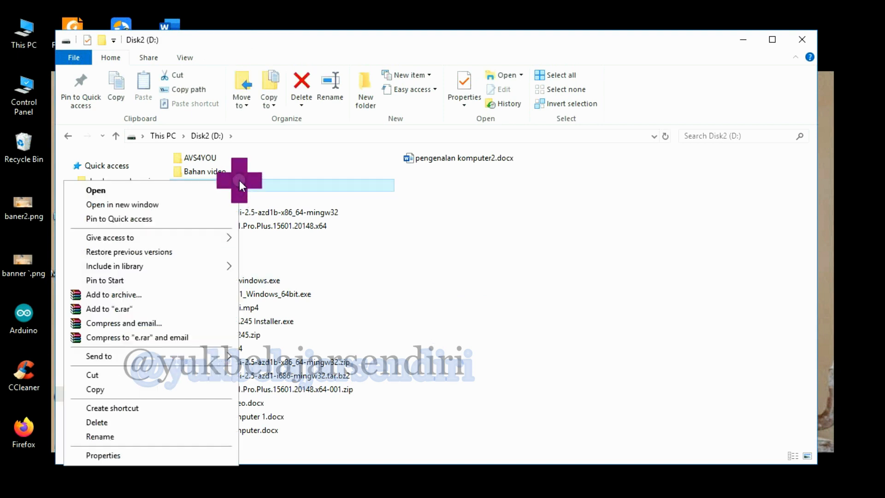
click(169, 375)
click(105, 410)
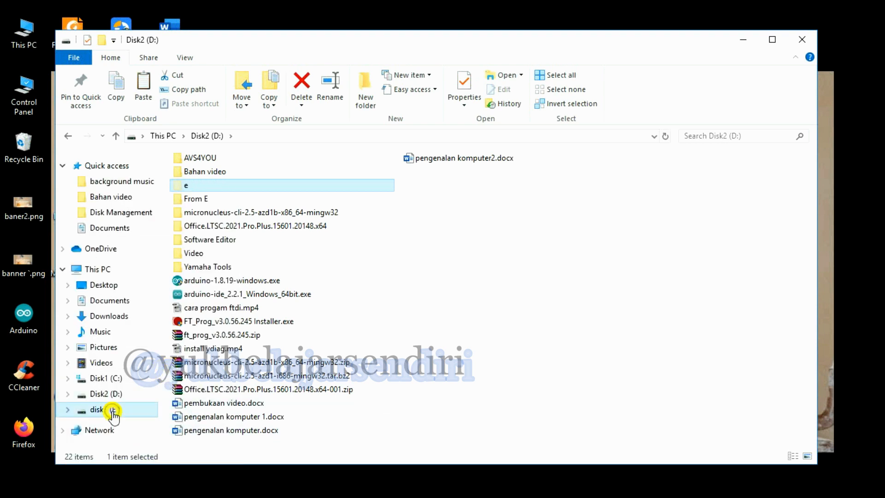
right_click(397, 277)
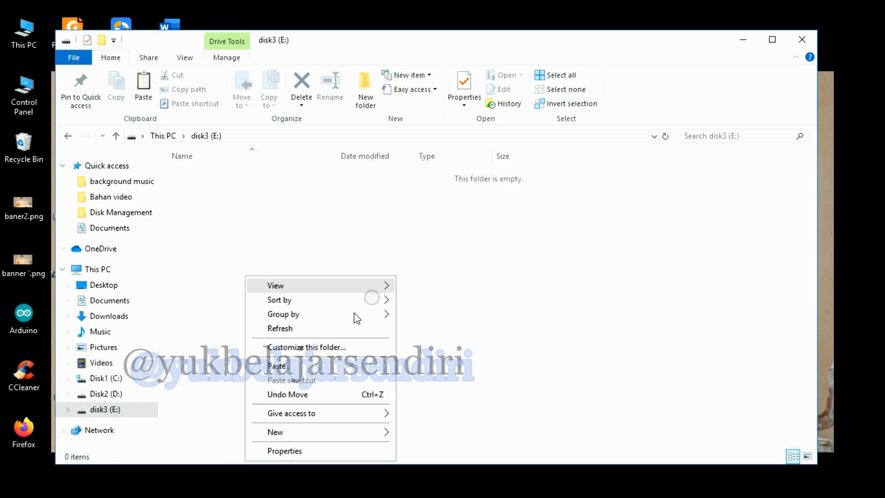
click(291, 364)
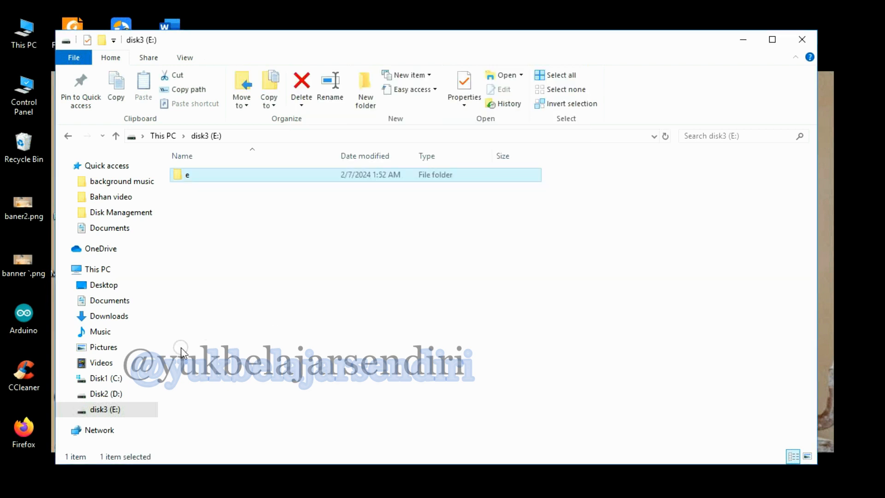
- Check the drives in This PC and open disk3 (E:) to view its contents
click(109, 272)
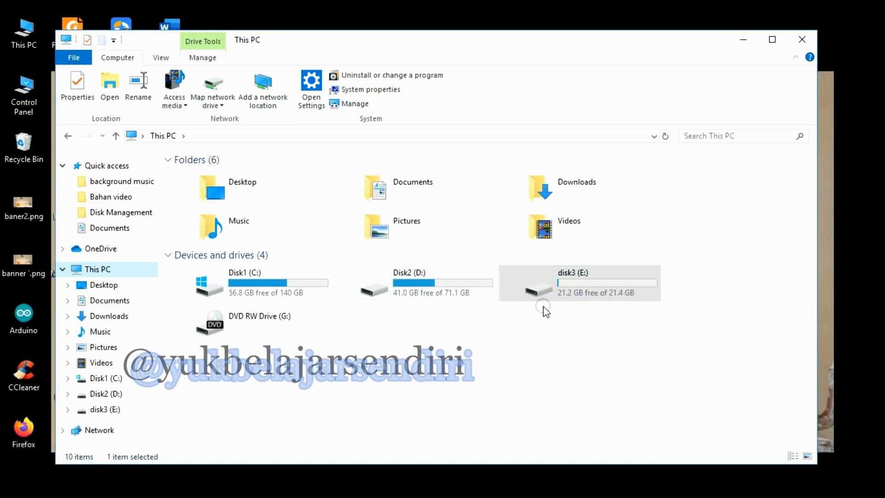
double_click(606, 292)
mouse_move(269, 279)
double_click(574, 279)
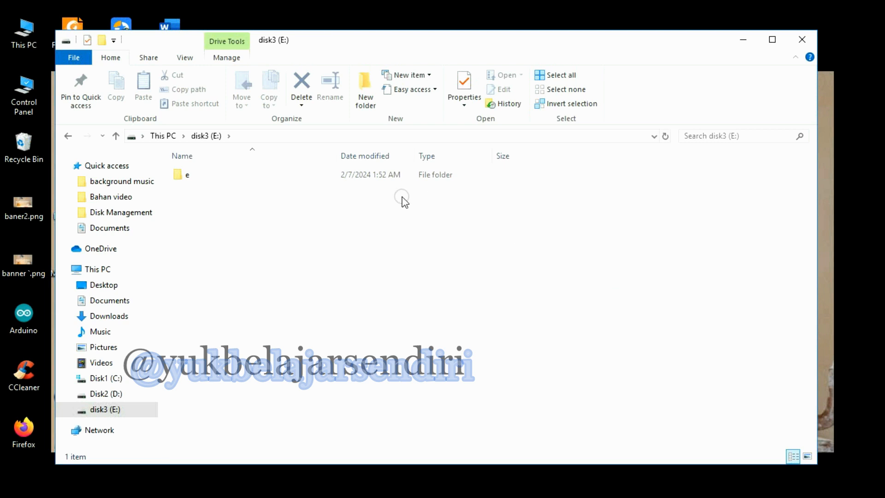
- Move the folder e from disk3 (E:) back to Disk2 (D:)
right_click(232, 179)
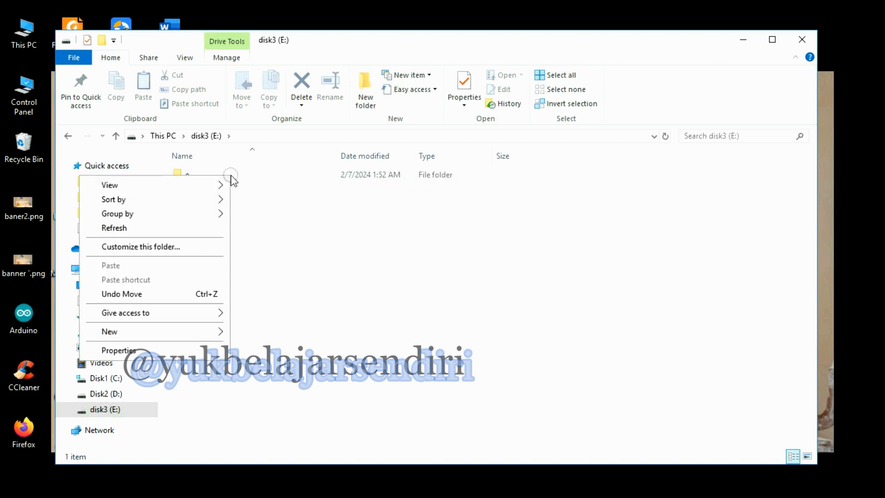
click(300, 248)
click(177, 171)
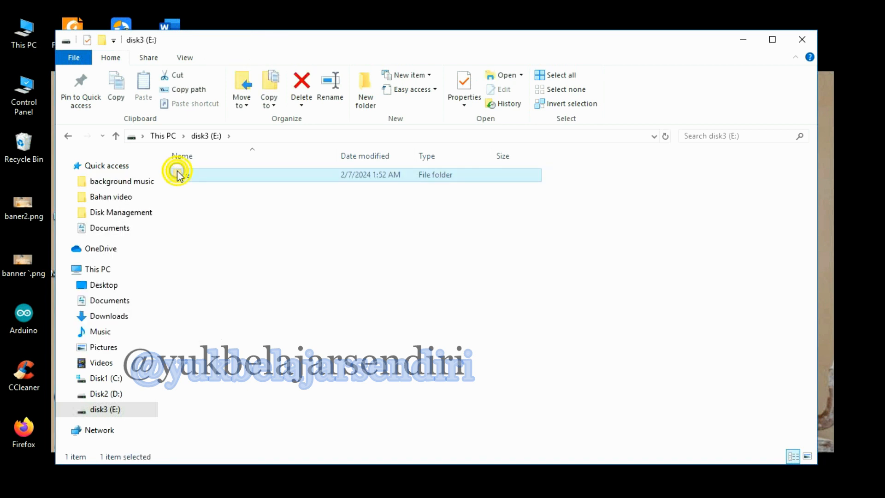
right_click(177, 171)
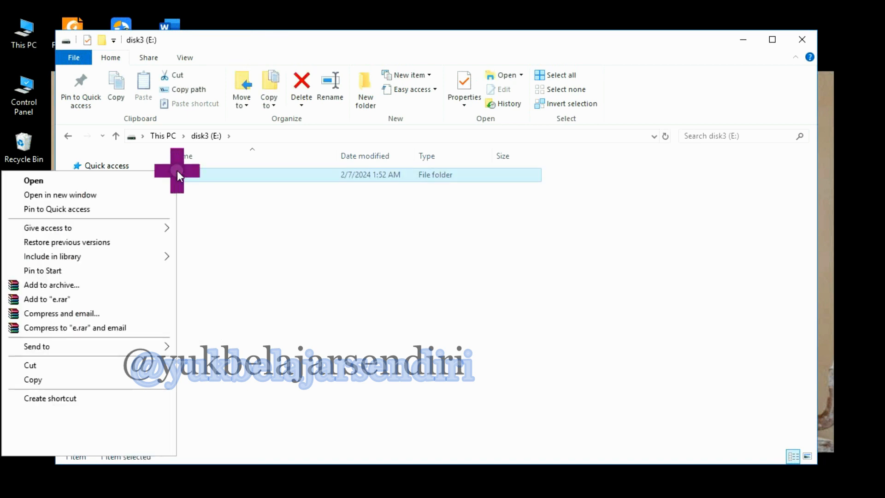
click(108, 368)
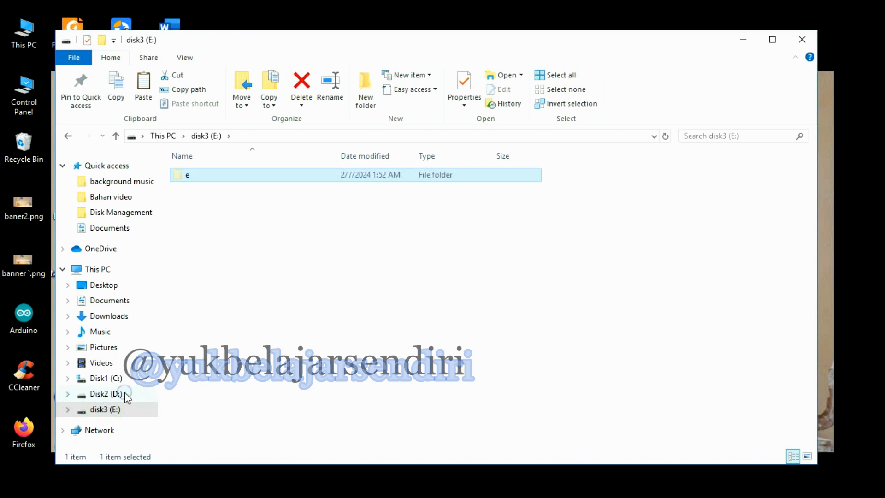
click(106, 393)
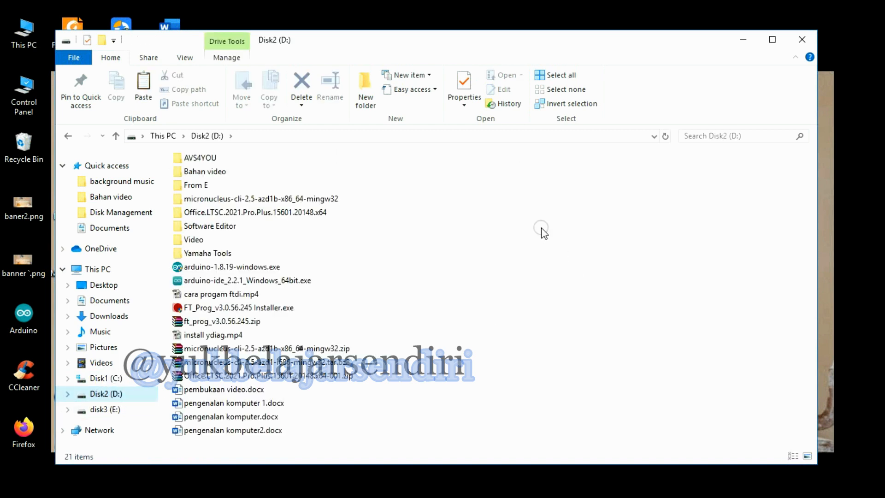
right_click(604, 222)
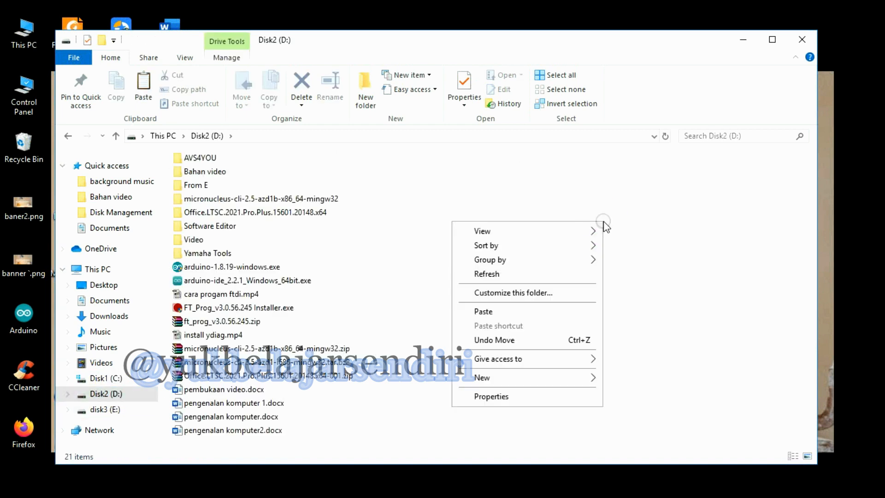
click(552, 312)
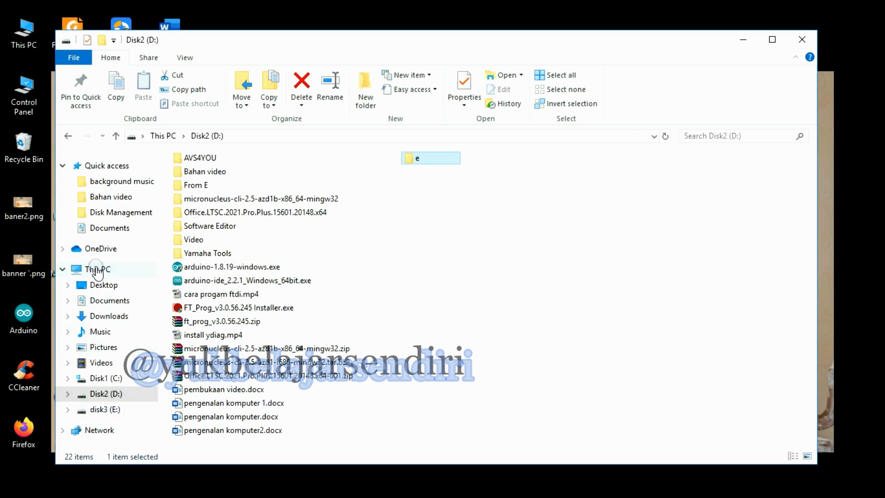
- Open Computer Management from This PC in File Explorer, show Disk Management, and maximize the window
right_click(97, 270)
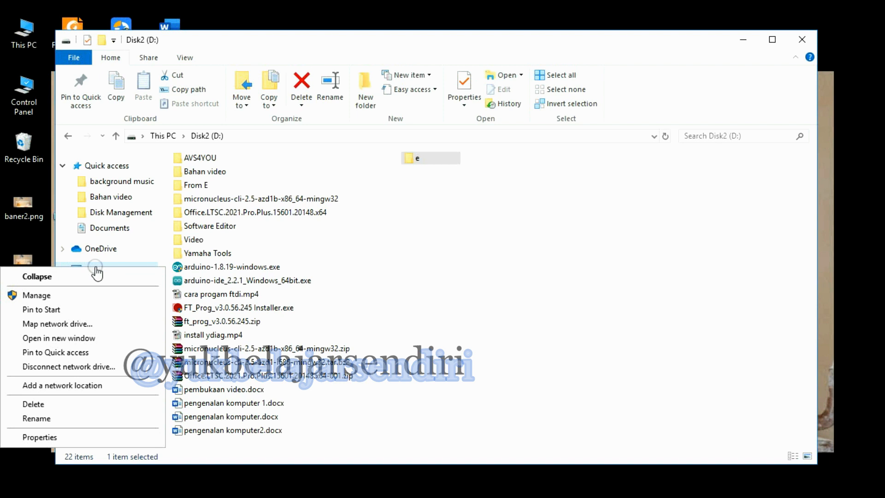
click(80, 294)
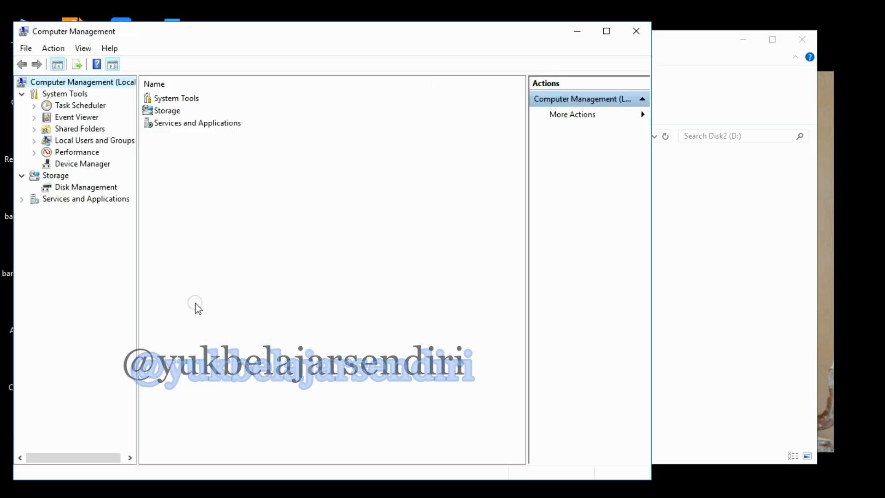
click(83, 187)
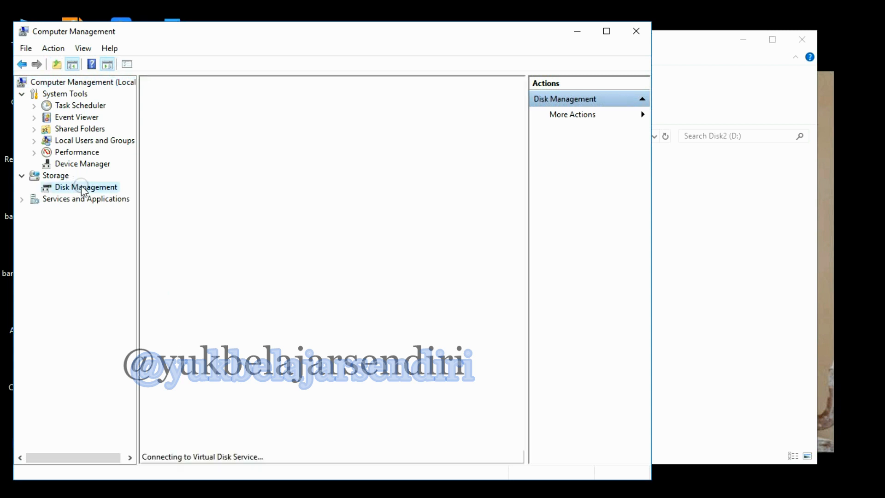
click(607, 32)
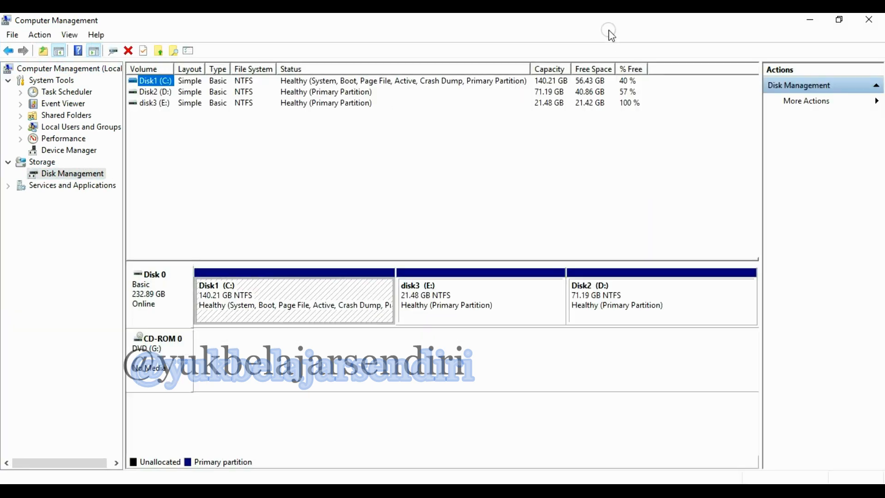
- Delete the disk3 (E:) volume and confirm erasing its data
right_click(450, 295)
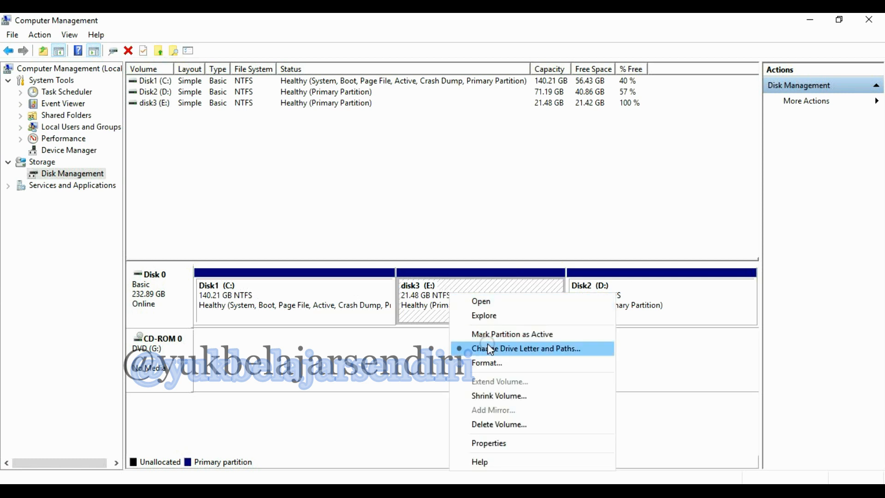
click(519, 424)
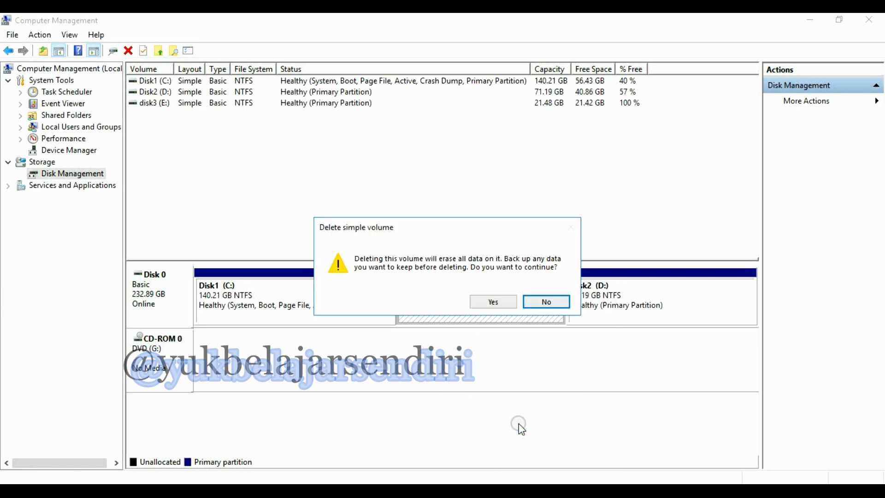
click(494, 303)
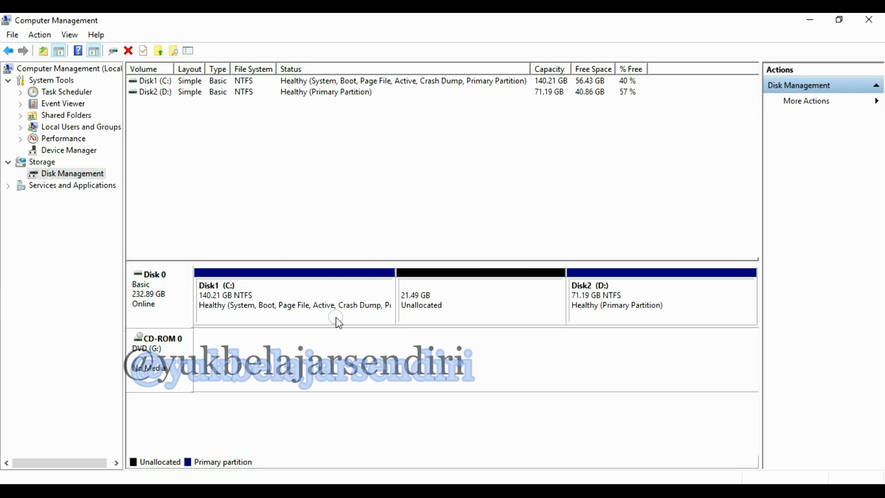
- Extend the Disk1 (C:) volume by 11000 MB of the adjacent unallocated space
right_click(271, 300)
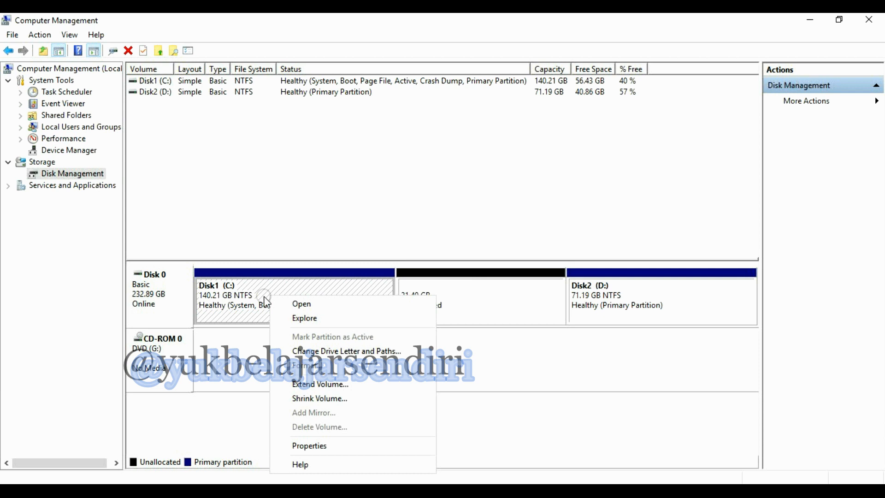
right_click(231, 287)
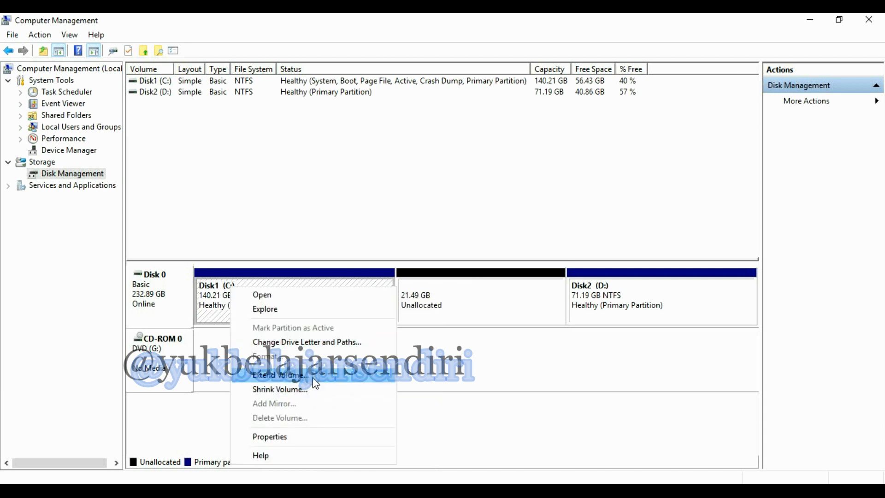
click(316, 384)
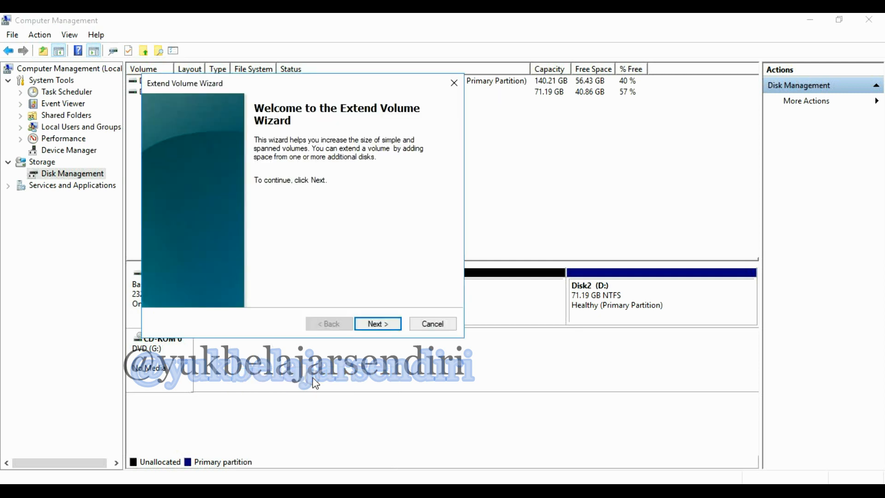
click(384, 322)
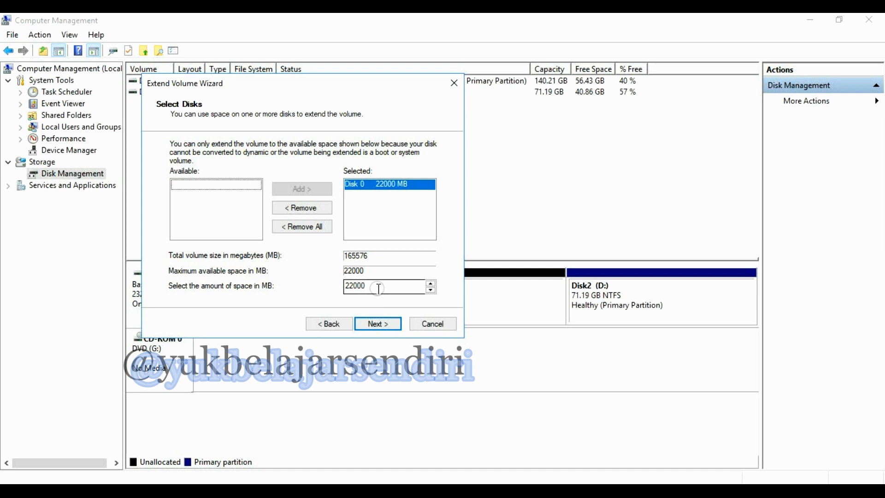
drag(378, 289, 333, 297)
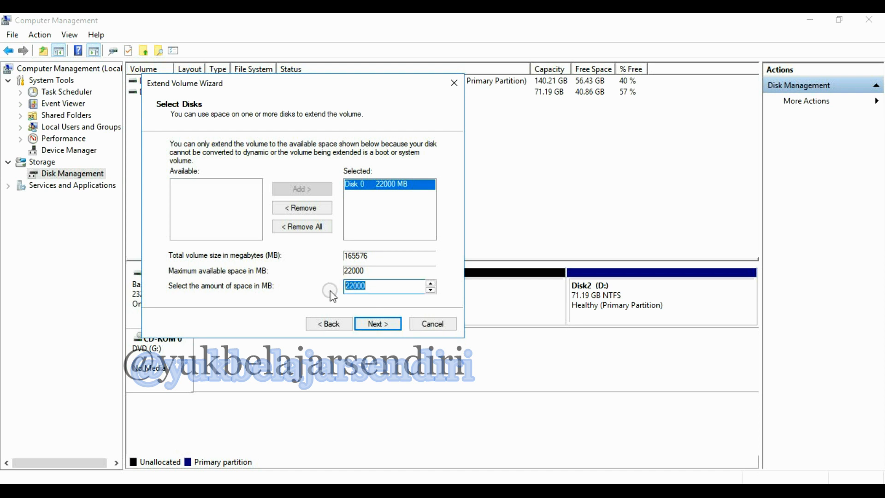
text(11)
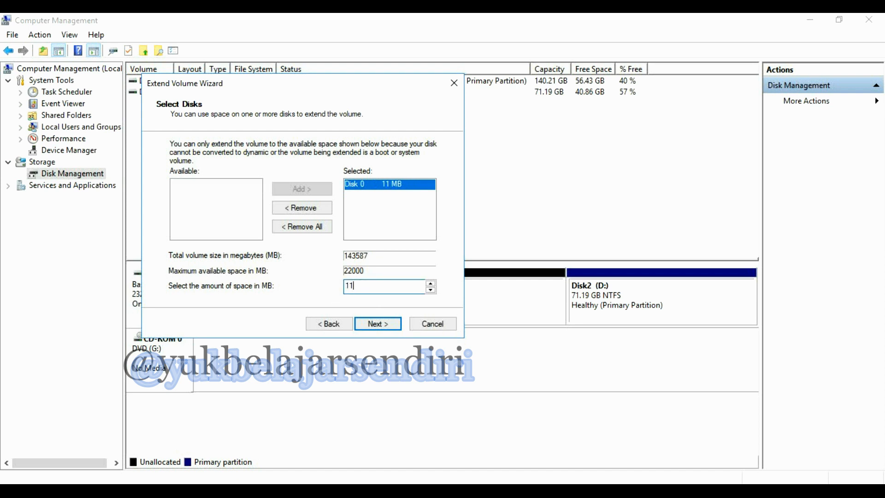
text(000)
click(368, 323)
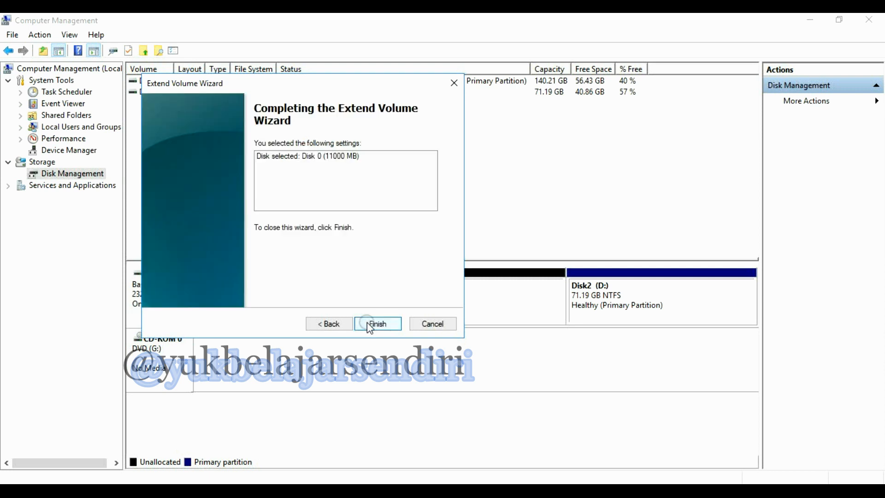
click(377, 323)
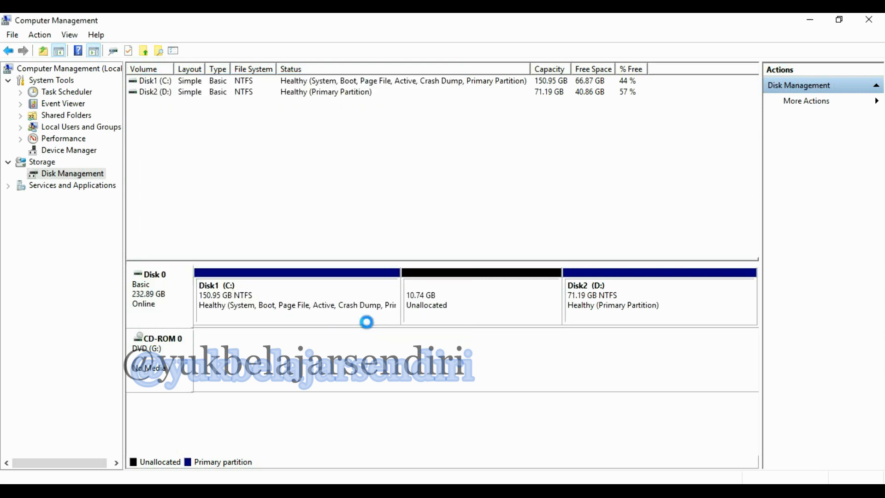
- Create an 11000 MB simple volume in the unallocated space with drive letter E, quick-formatted as NTFS and labelled Disk3
click(282, 294)
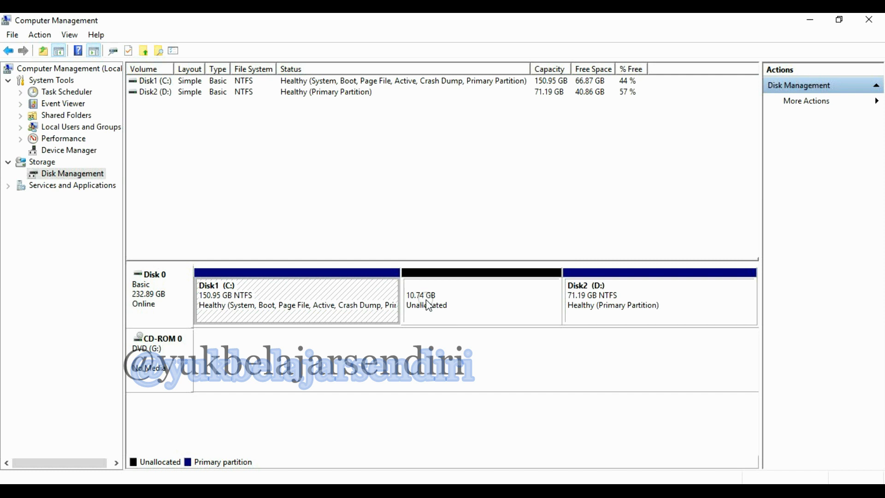
right_click(503, 315)
right_click(457, 300)
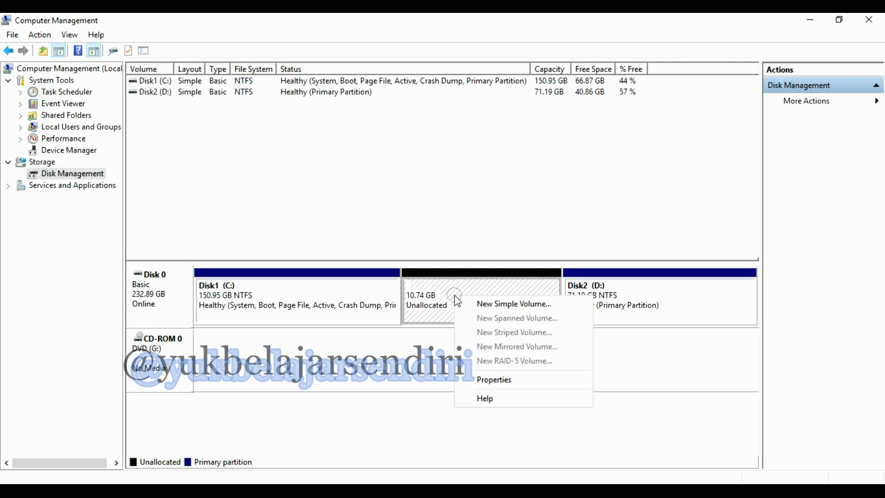
click(490, 308)
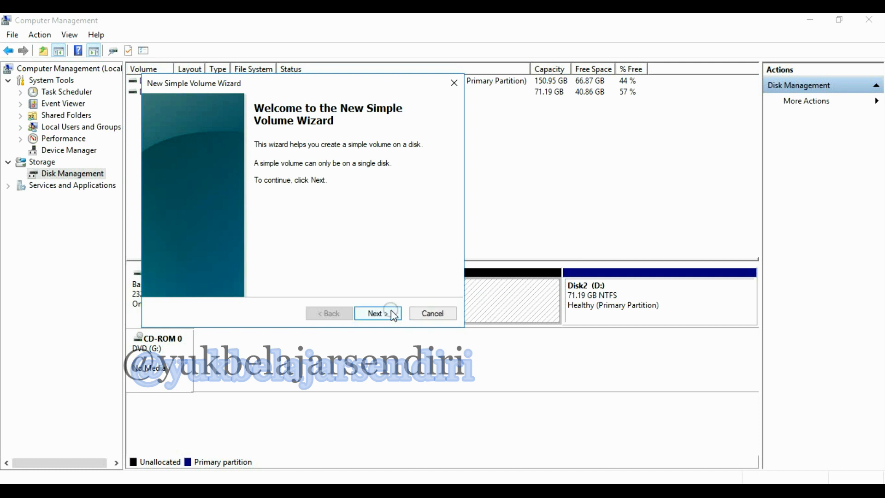
click(394, 314)
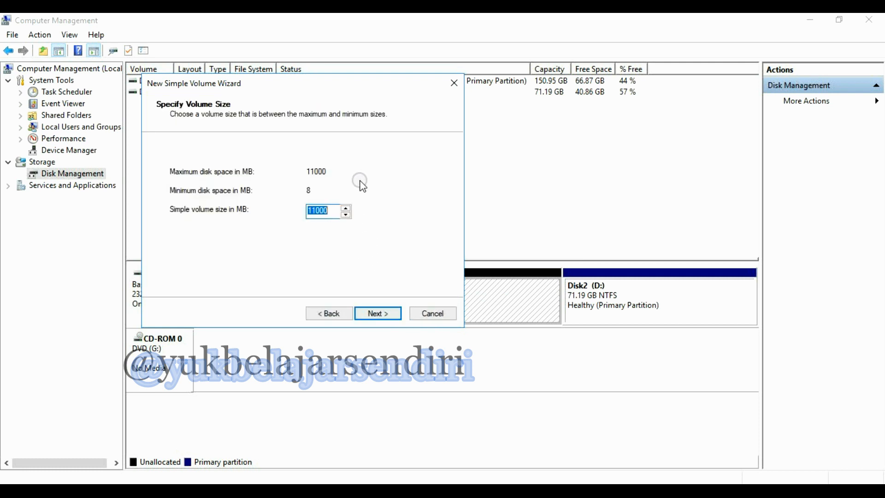
click(382, 315)
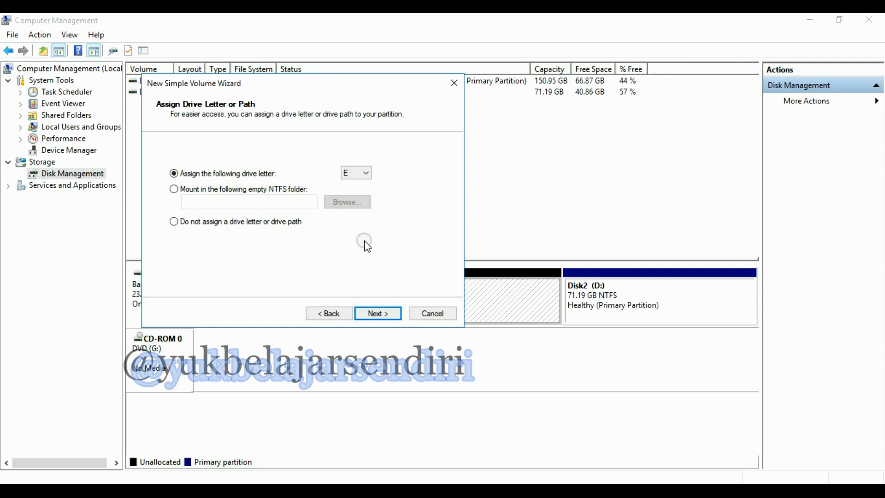
click(379, 315)
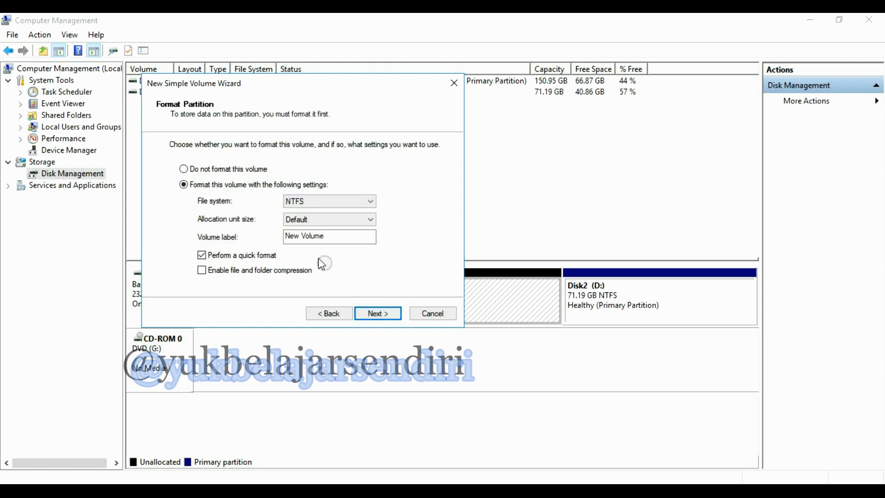
drag(336, 236, 260, 248)
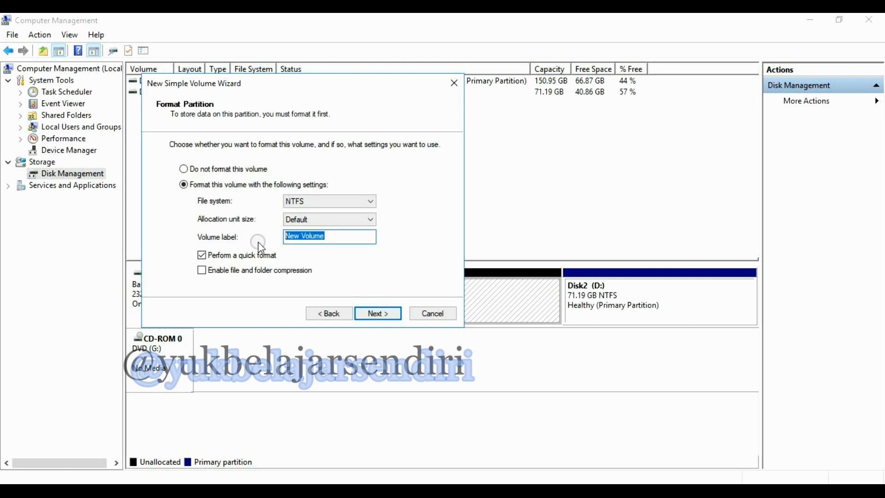
text(Disk3)
click(382, 317)
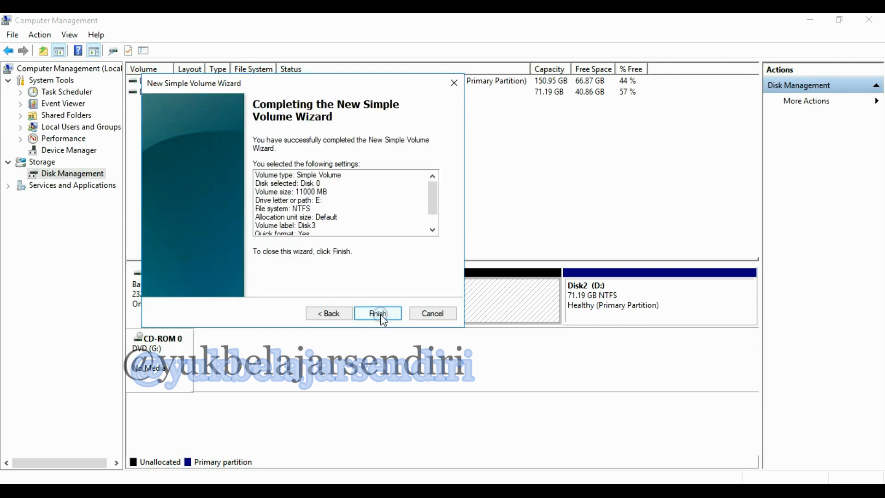
click(381, 315)
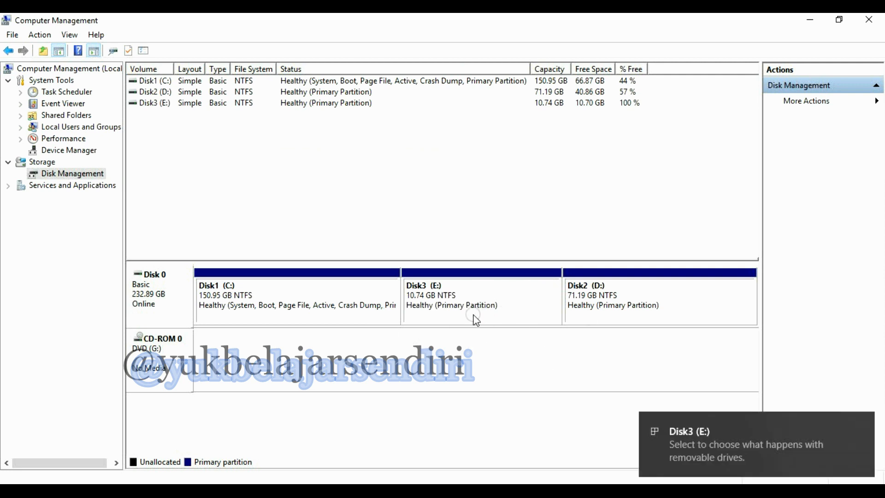
- Close Computer Management and the File Explorer window showing Disk2 (D:)
click(451, 301)
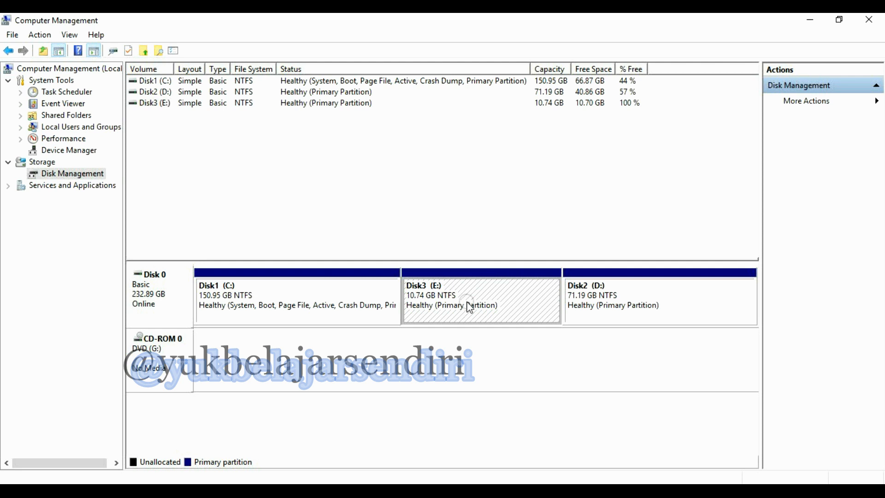
click(880, 20)
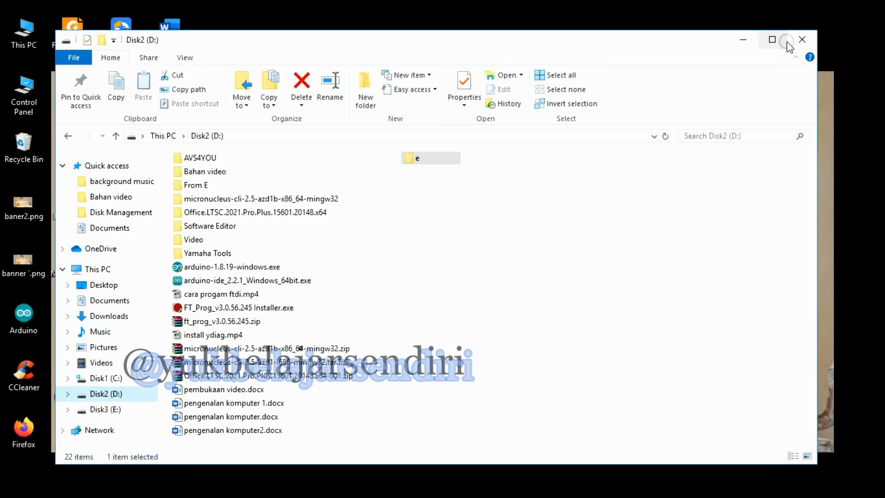
click(800, 41)
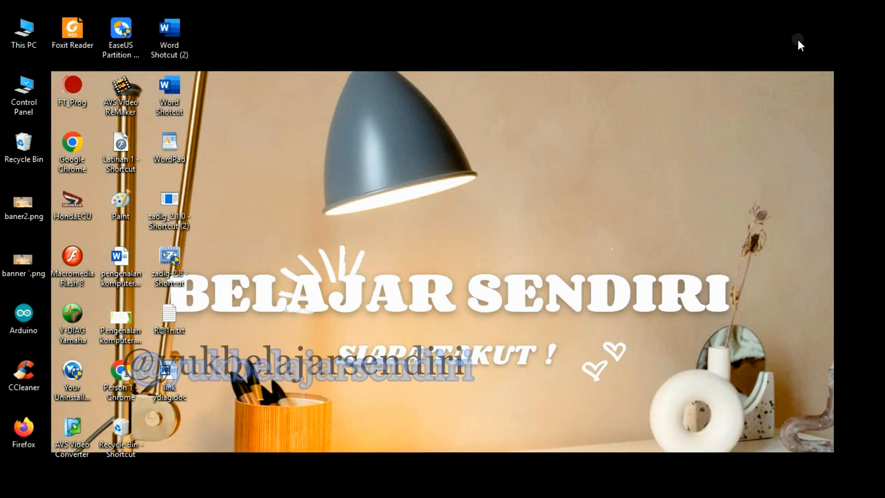
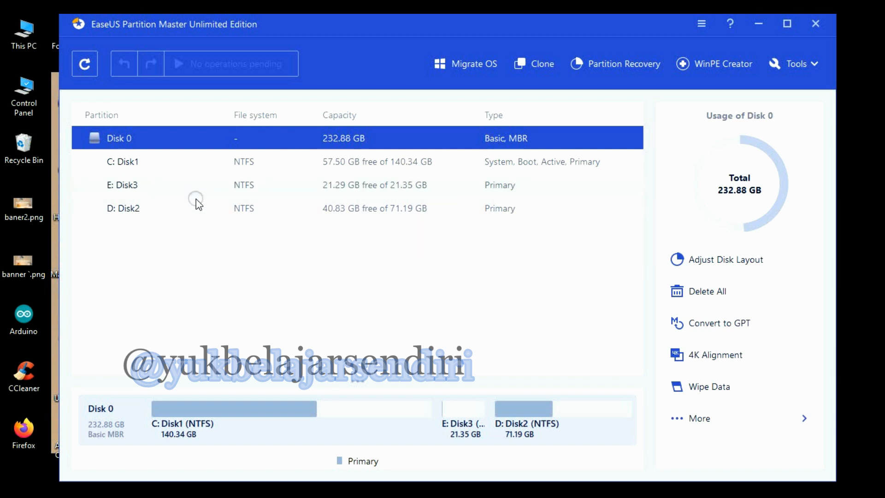
- In EaseUS Partition Master, split E: Disk3 to create a new 8.64 GB NTFS partition with drive letter F:
right_click(157, 182)
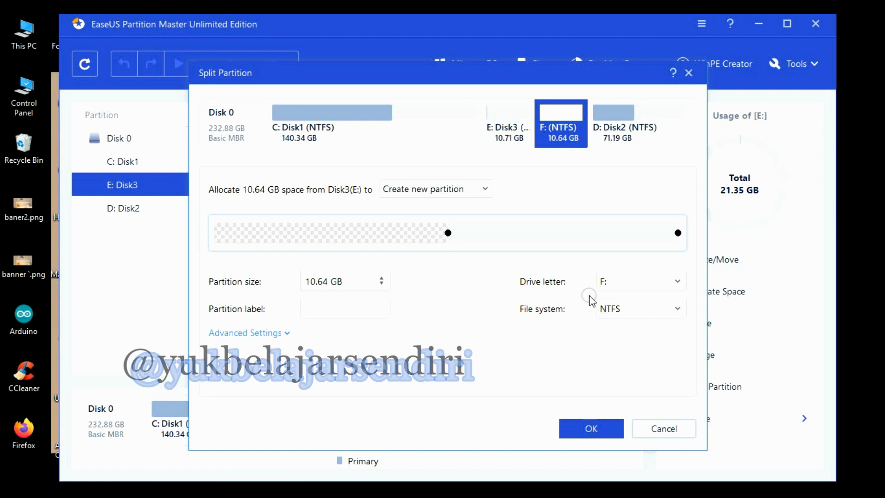
click(643, 288)
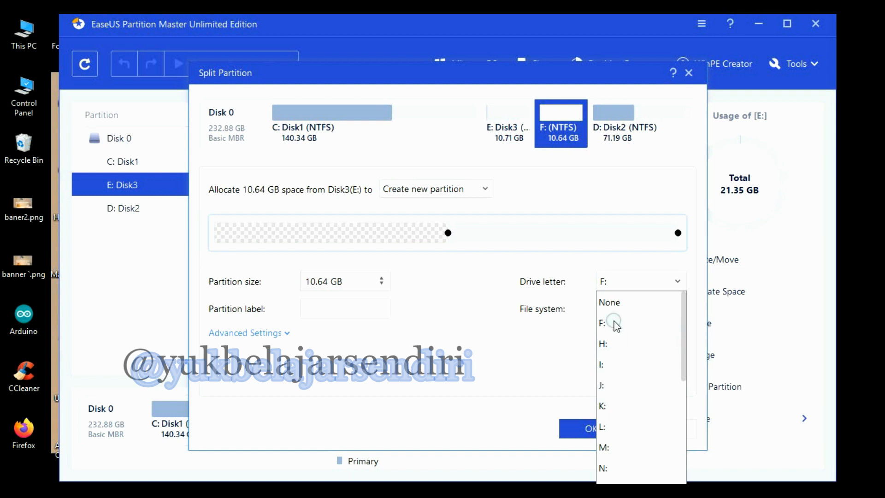
click(614, 283)
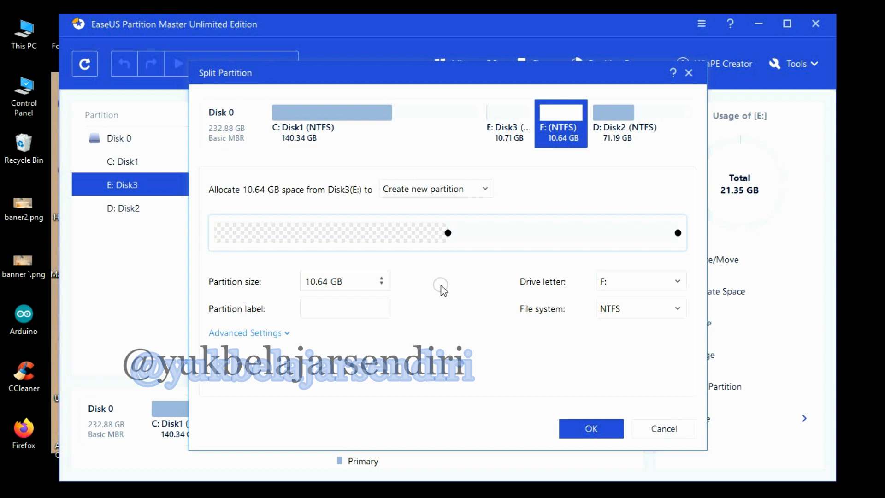
click(382, 285)
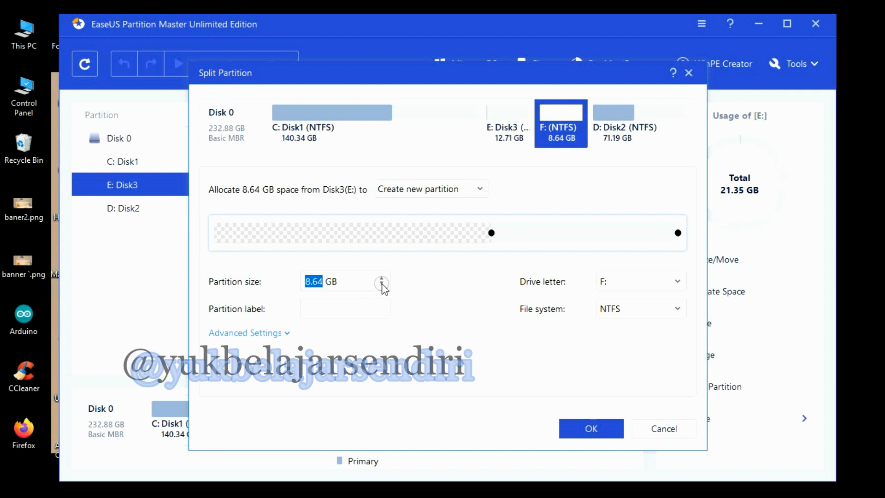
click(573, 430)
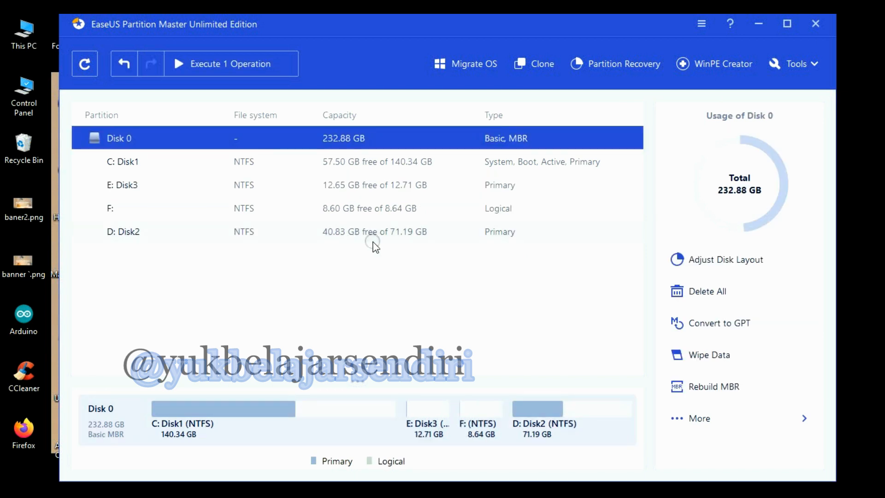
- Execute and apply the pending partition split, finish the operation, and close EaseUS Partition Master
click(231, 64)
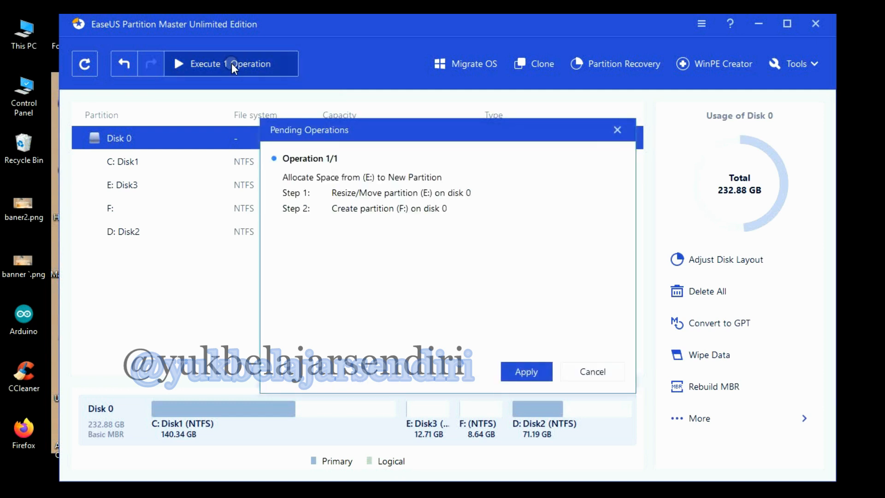
click(521, 376)
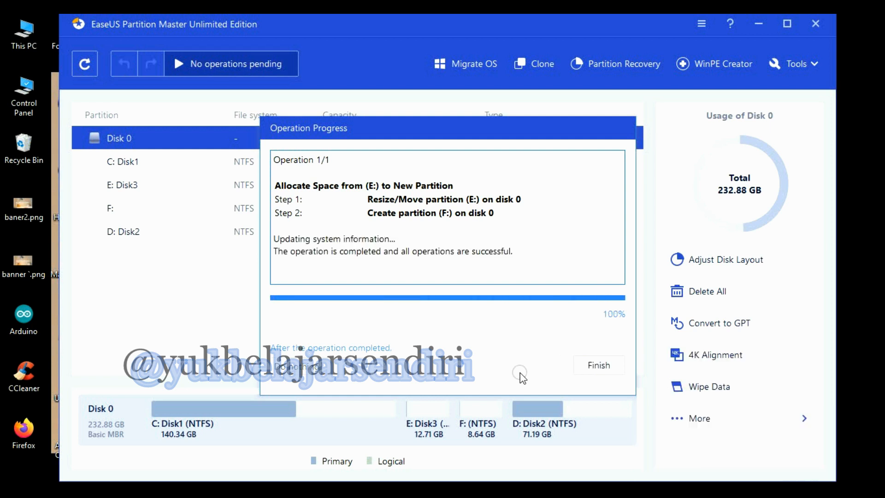
click(602, 366)
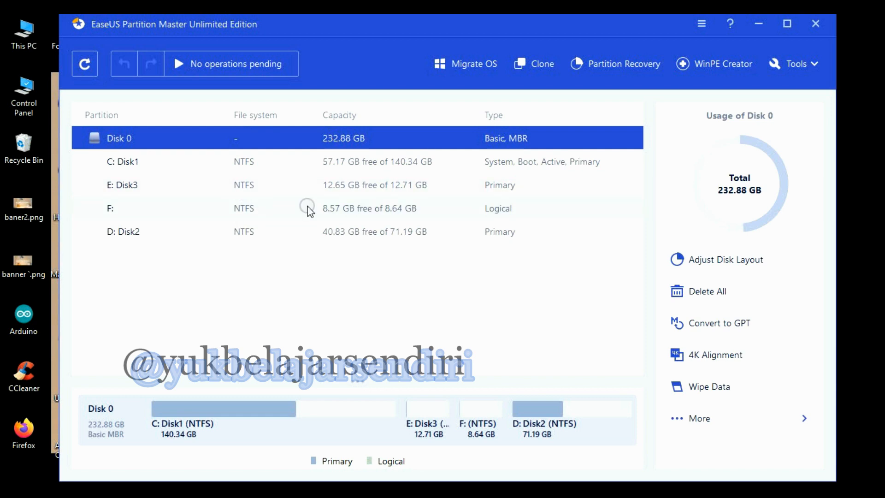
click(816, 24)
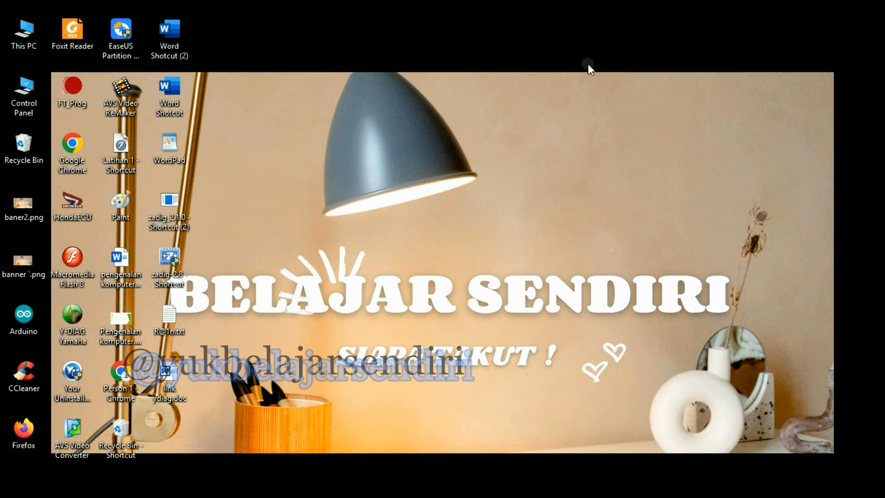
- In File Explorer, copy the folder e from Disk2 (D:) into the empty Disk3 (E:) drive
double_click(26, 44)
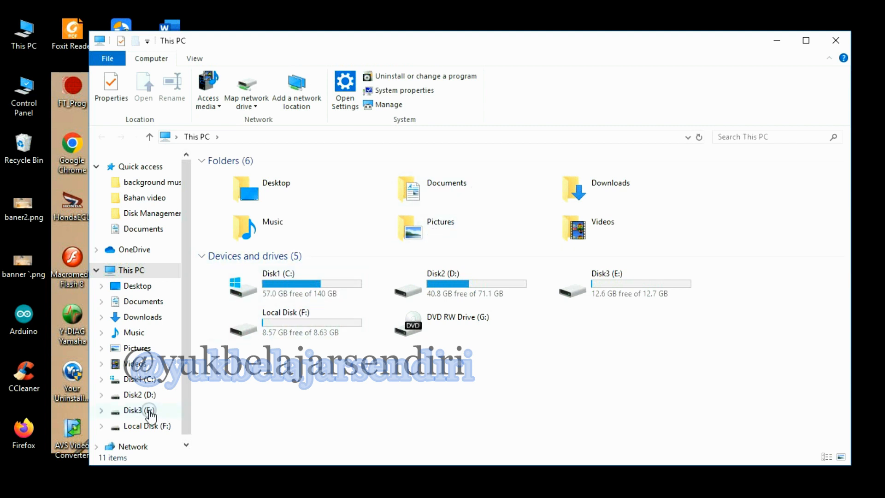
click(147, 395)
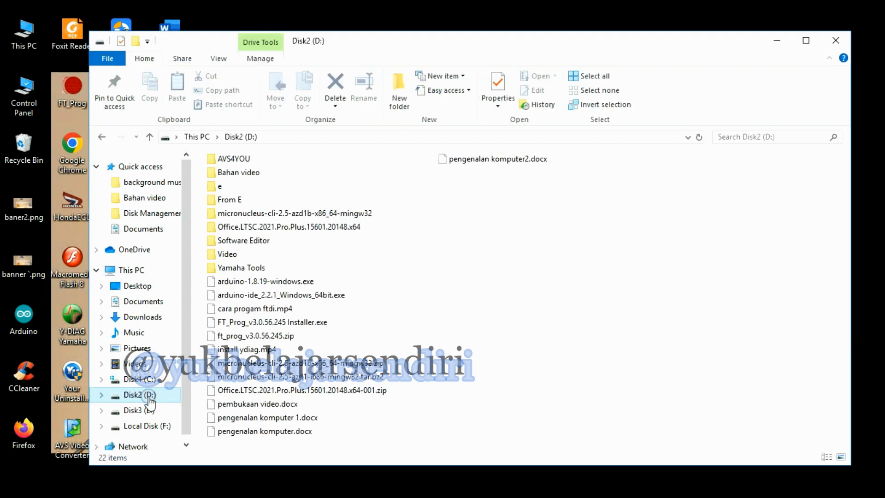
right_click(231, 185)
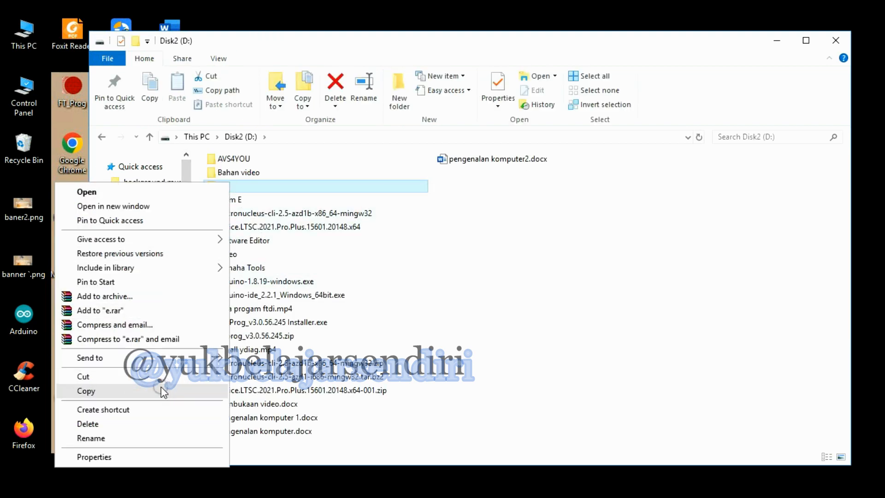
click(162, 390)
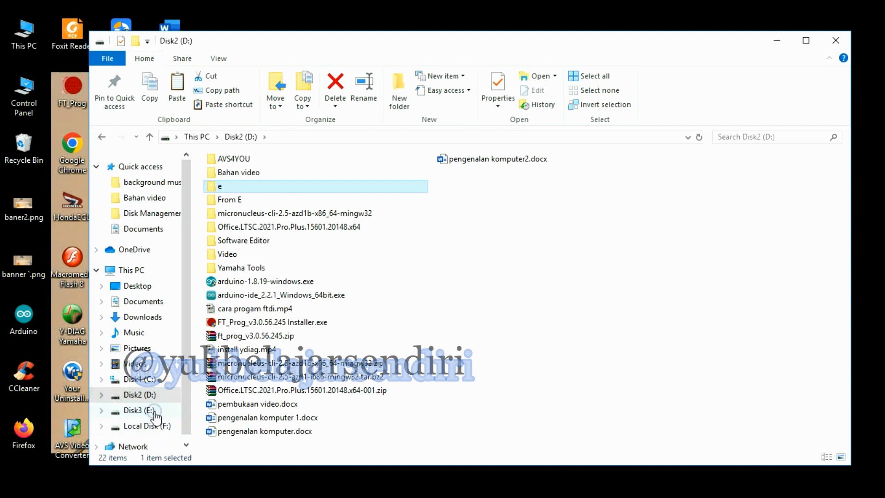
click(154, 412)
right_click(504, 242)
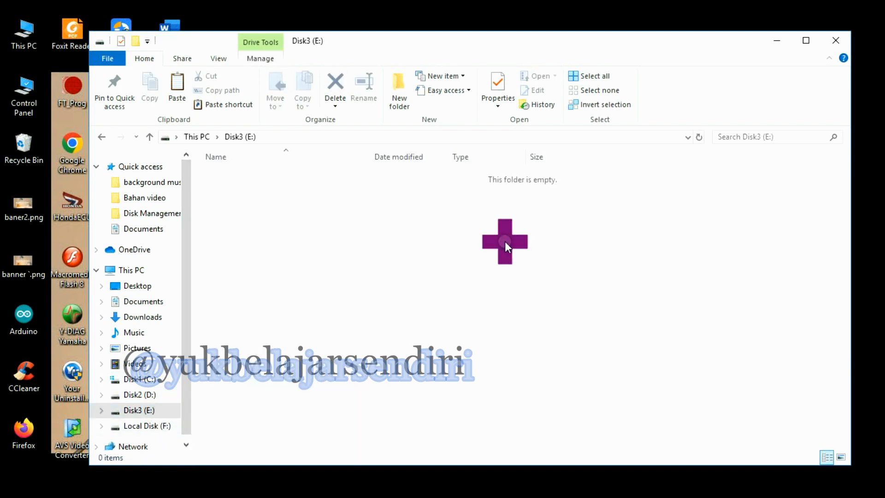
click(386, 331)
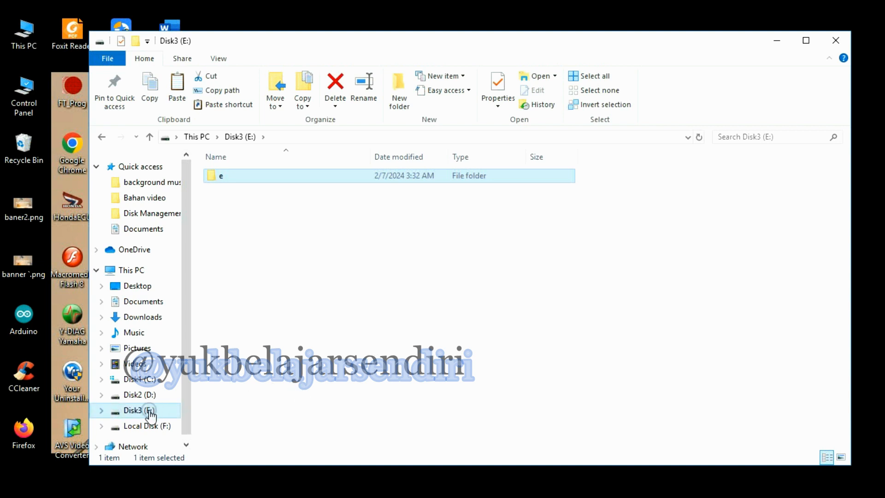
- Check the drive capacities and free space of Disk1 (C:) and Disk3 (E:) in This PC, and close File Explorer
click(150, 410)
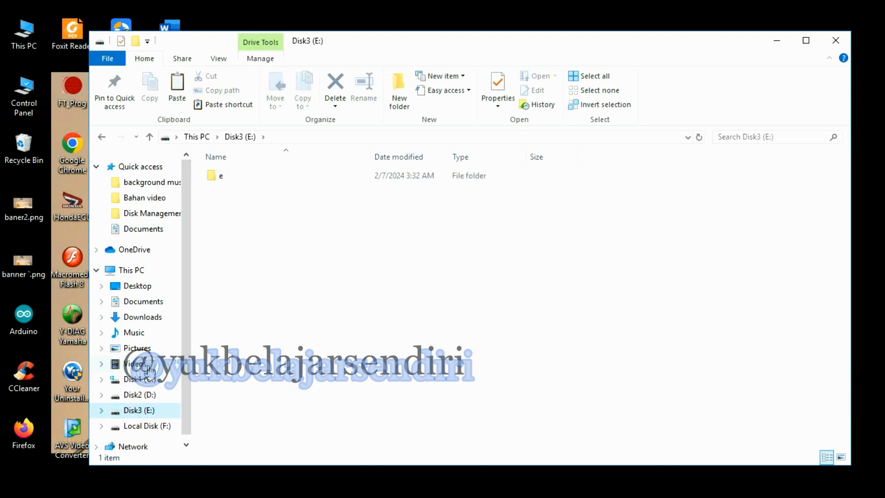
click(133, 273)
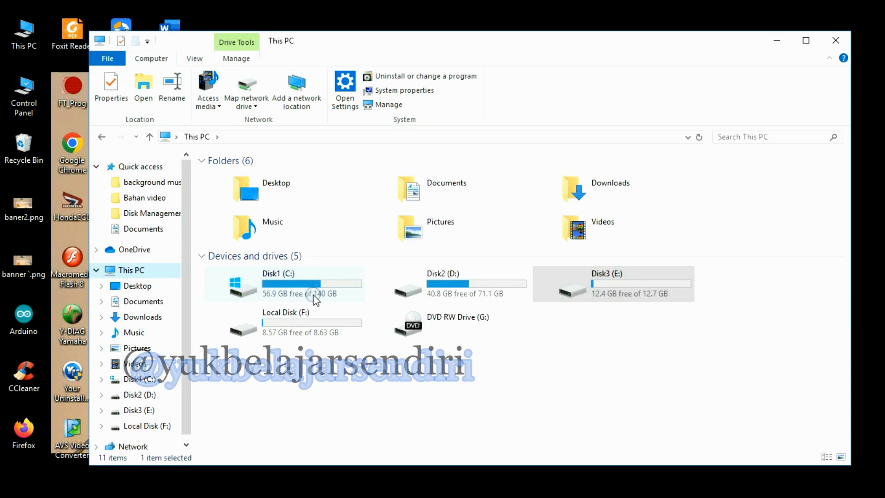
mouse_move(316, 300)
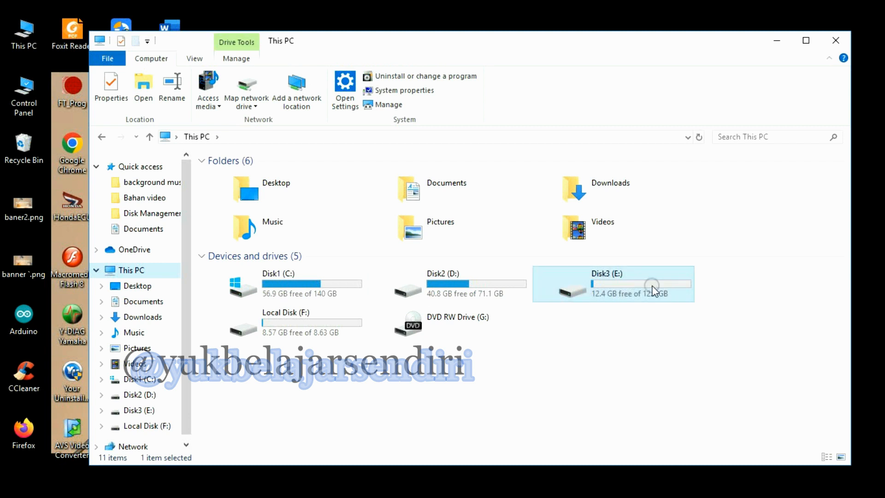
mouse_move(651, 290)
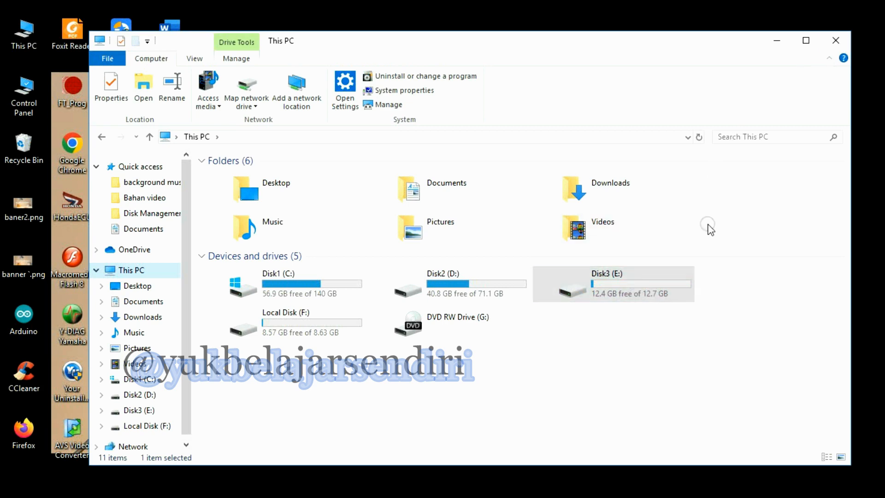
click(838, 40)
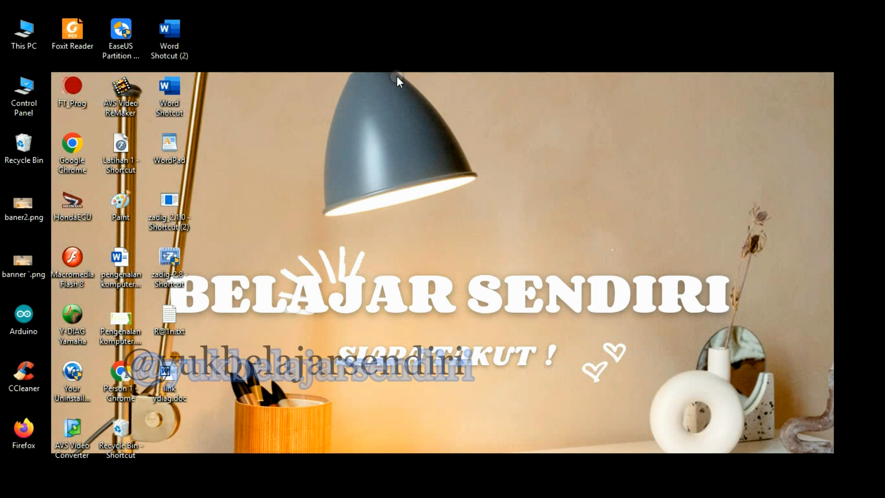
- In EaseUS Partition Master, start a Resize/Move of C: Disk1 with E: NTFS (Disk3) as the partition to allocate space from
click(122, 37)
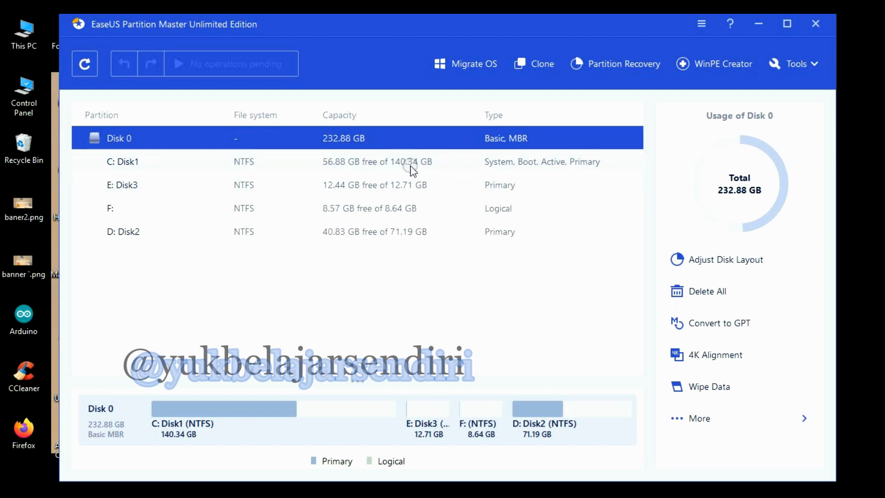
click(296, 165)
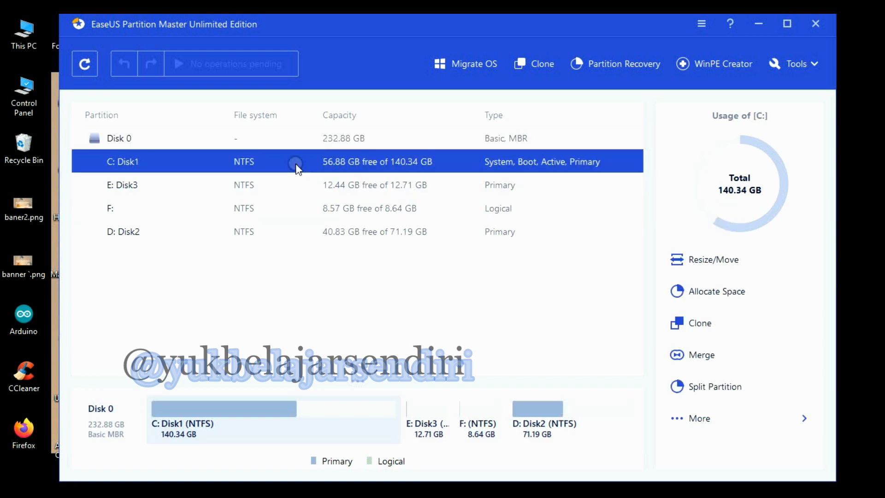
right_click(296, 166)
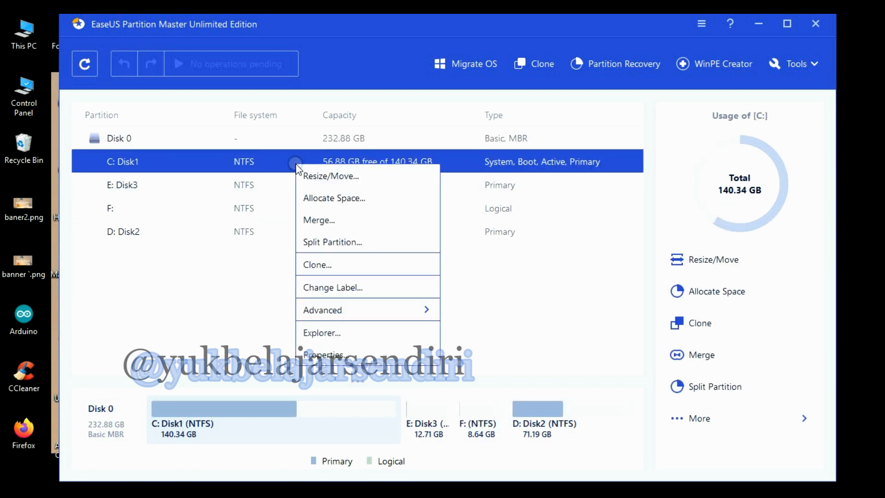
click(345, 177)
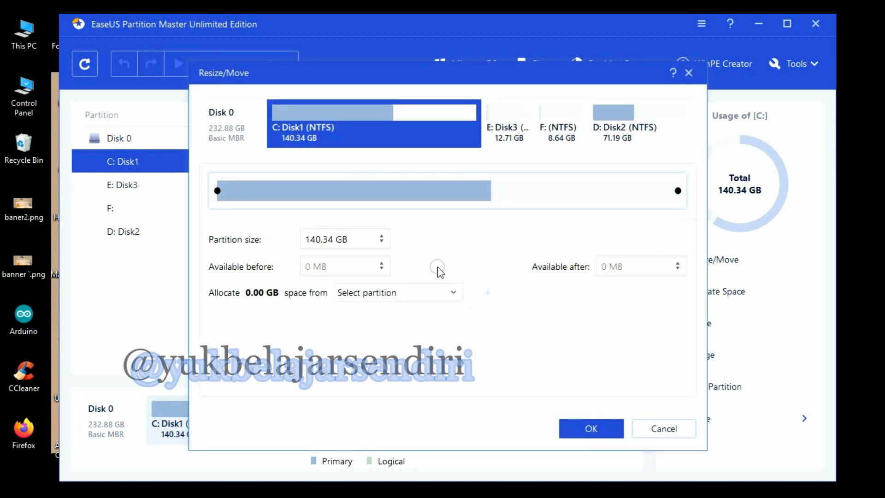
click(405, 295)
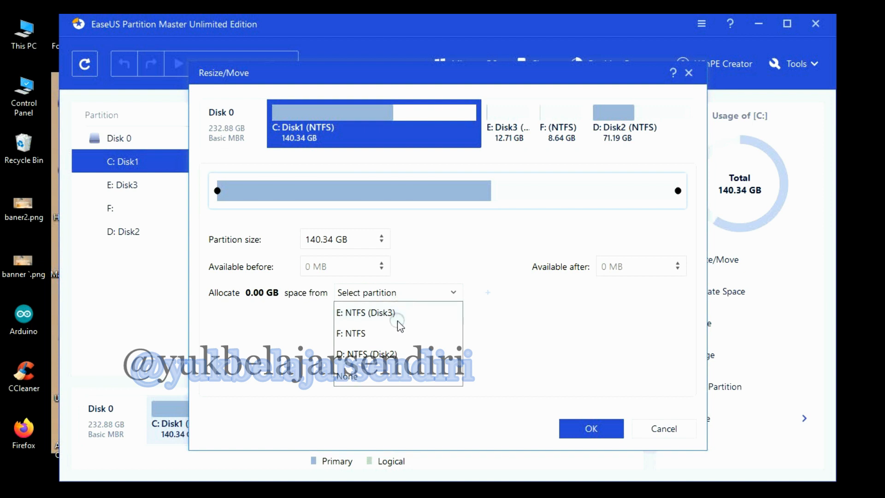
click(399, 316)
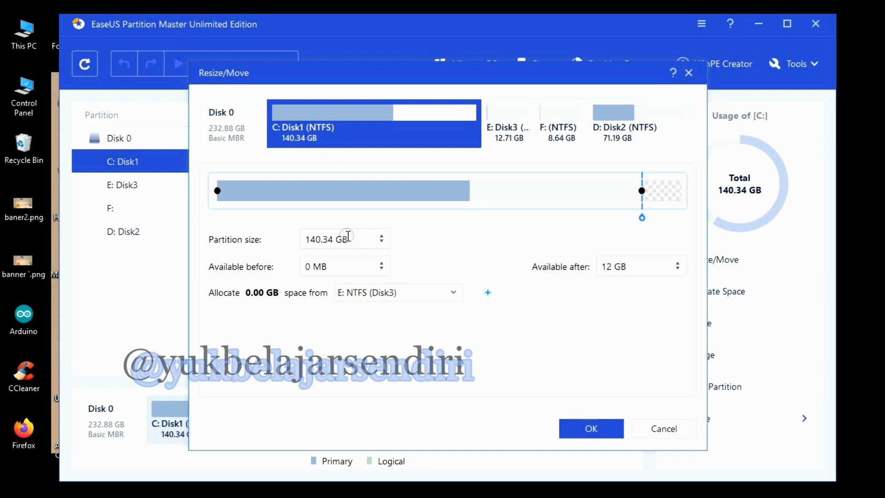
- Set the partition size of C: Disk1 to 145.34 GB, allocating 5.00 GB from E: Disk3, and accept the resize
double_click(382, 235)
click(381, 234)
click(381, 235)
click(381, 234)
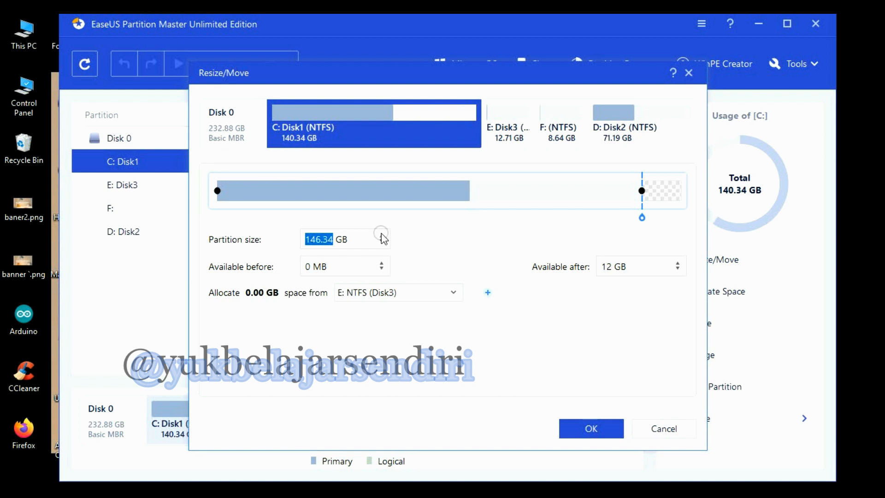
click(382, 234)
click(381, 235)
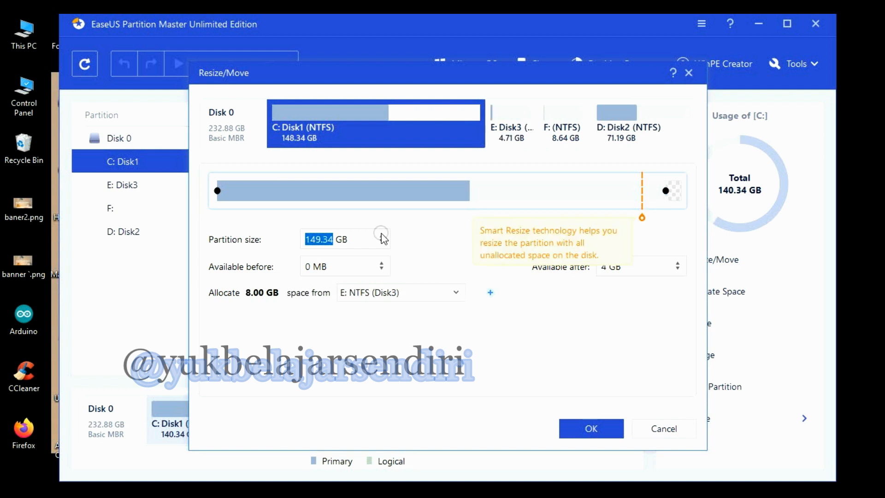
click(381, 234)
click(382, 243)
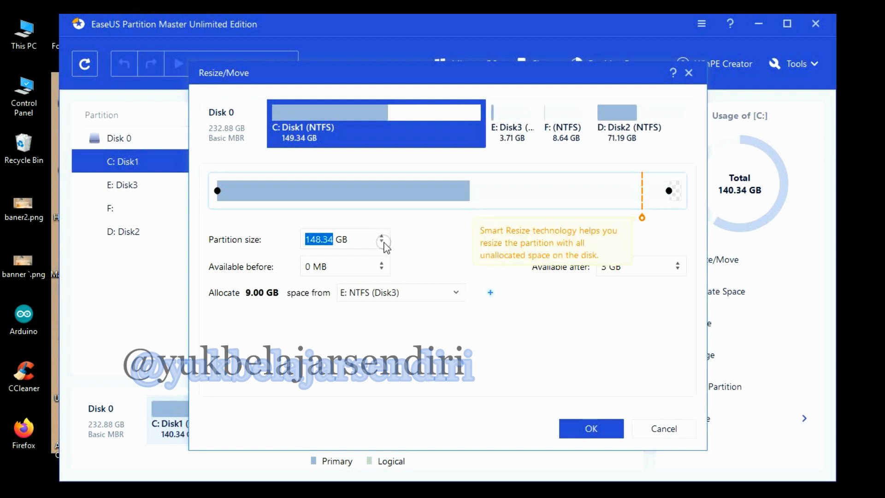
click(382, 244)
click(383, 244)
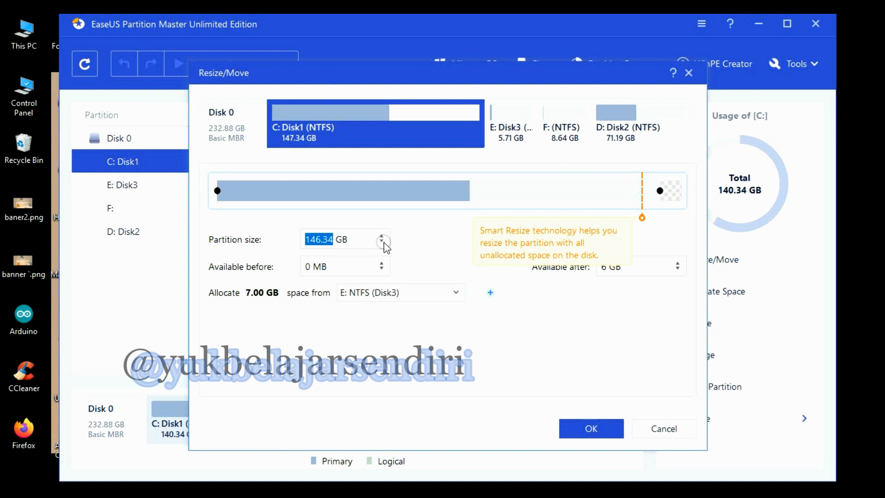
click(383, 244)
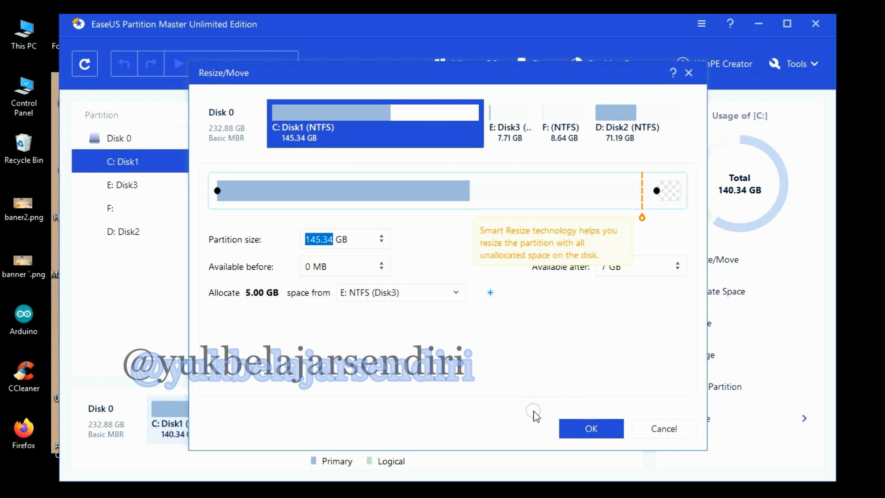
click(591, 431)
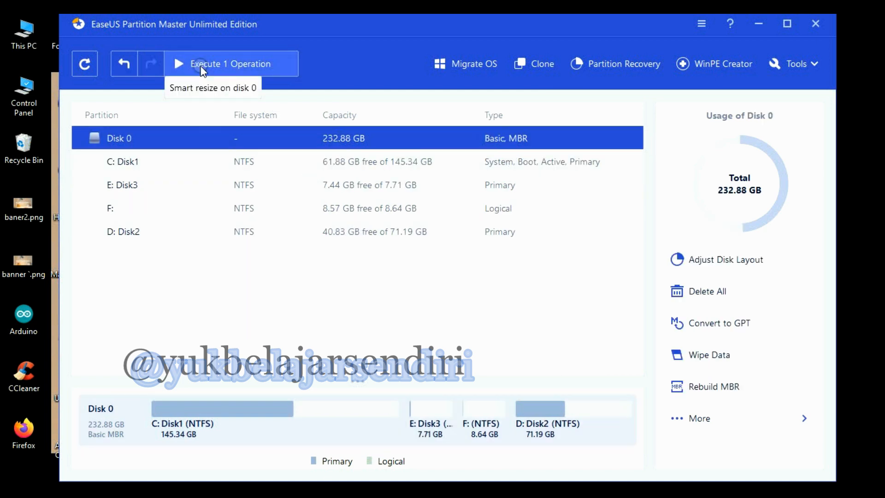
- Execute and apply the pending smart resize on Disk 0, finish the operation, and close EaseUS Partition Master
click(225, 62)
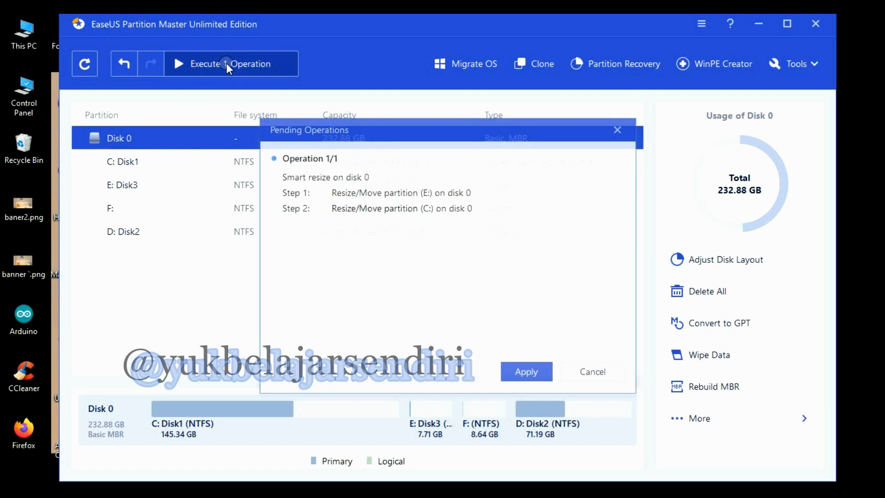
click(530, 374)
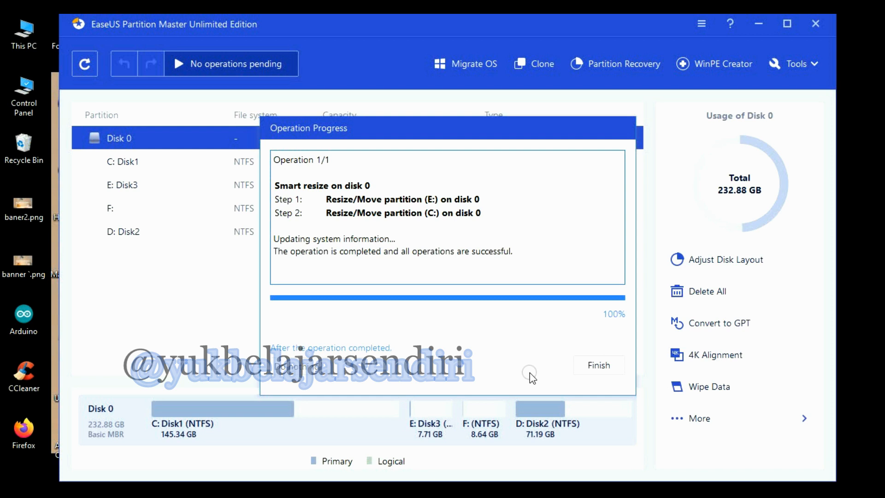
click(592, 368)
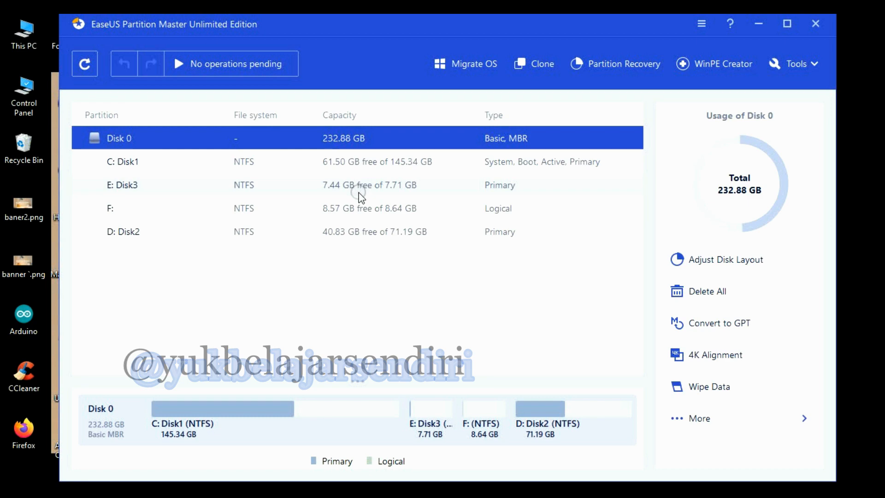
click(812, 28)
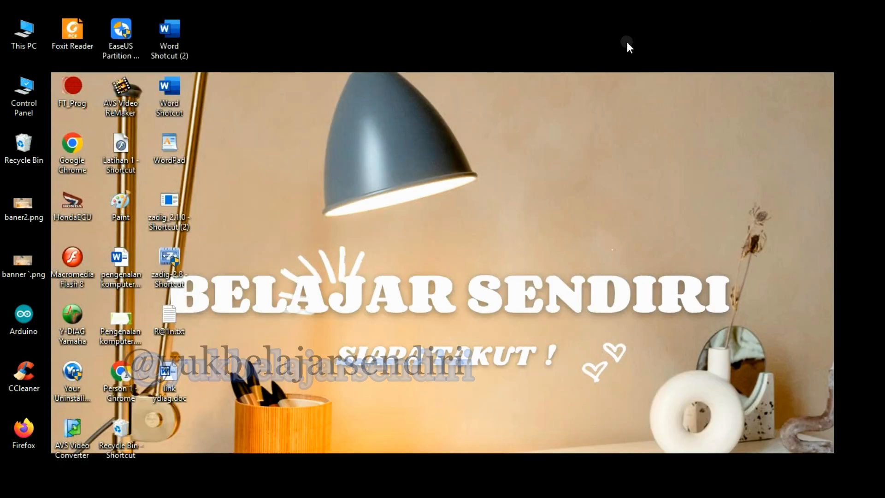
- In File Explorer, check that the folder e on Disk3 (E:) still holds its data, and inspect the drive's free space and total size
double_click(13, 40)
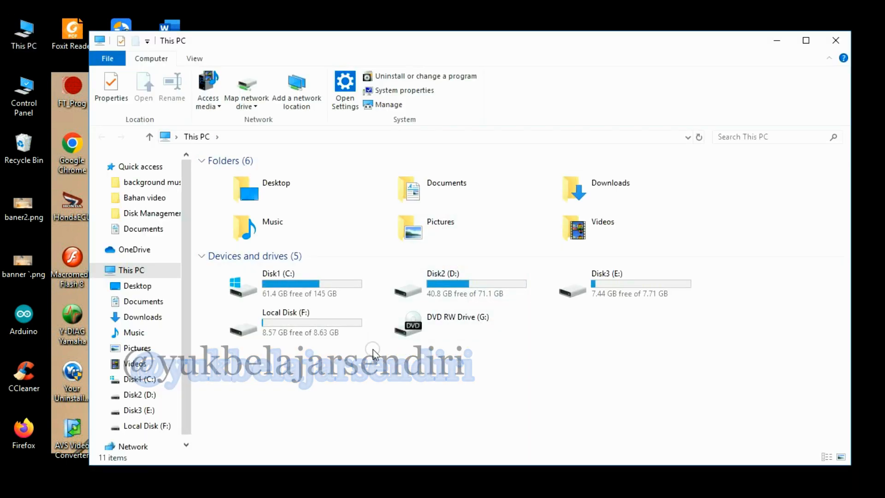
click(642, 288)
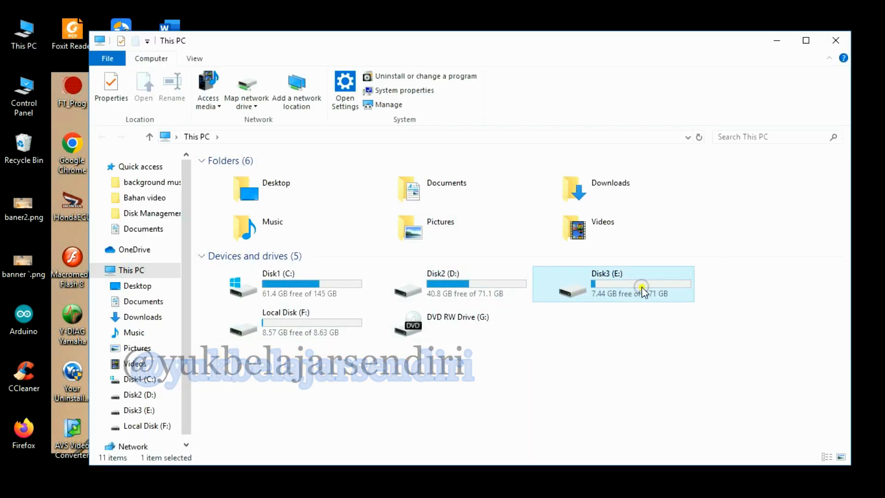
double_click(642, 288)
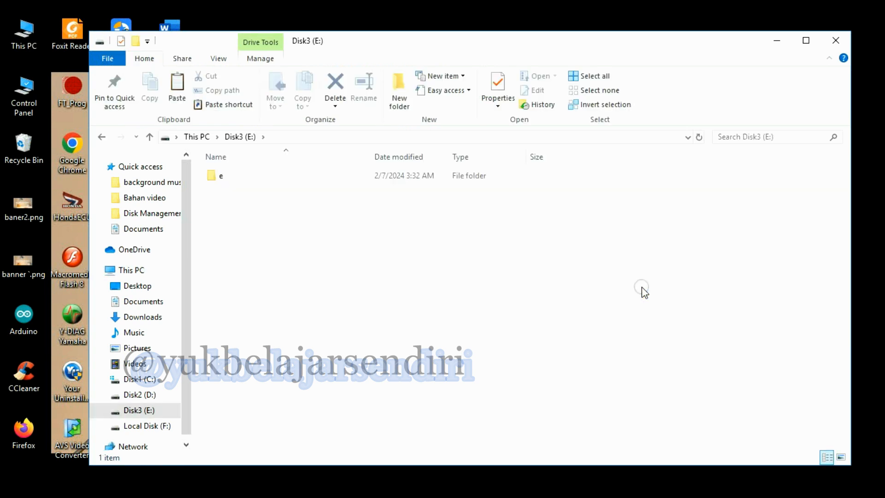
double_click(265, 183)
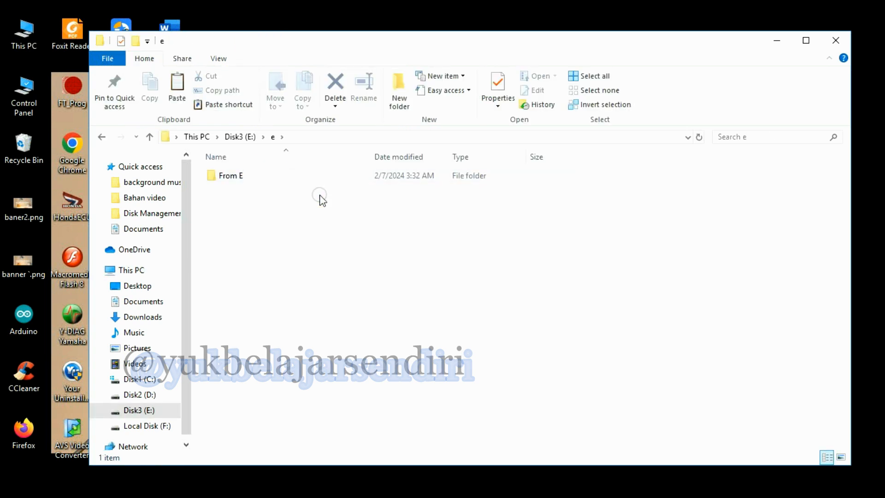
click(240, 137)
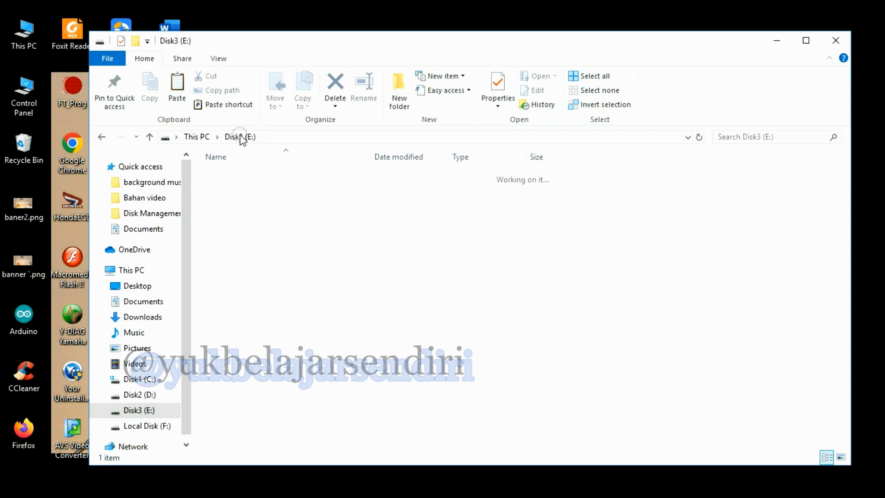
click(203, 137)
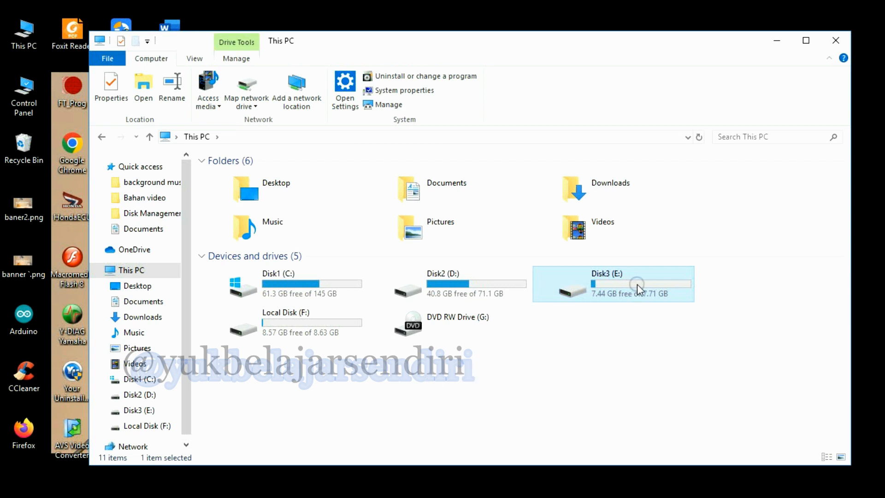
mouse_move(638, 290)
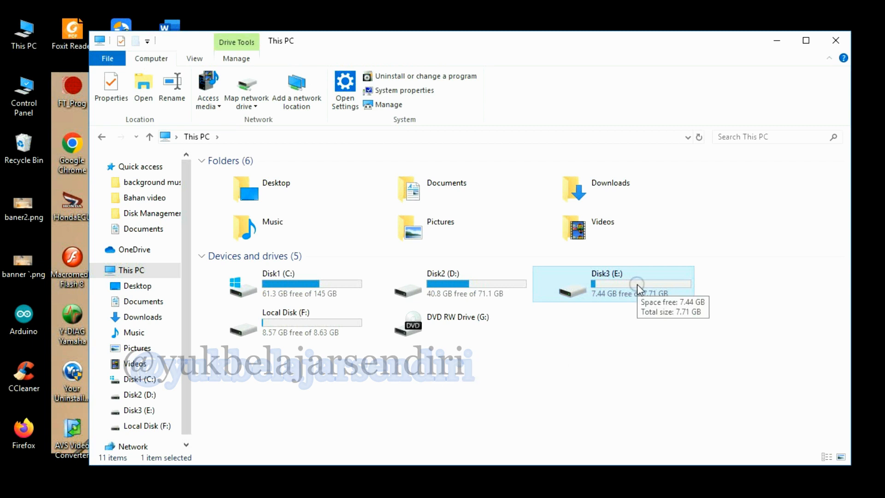